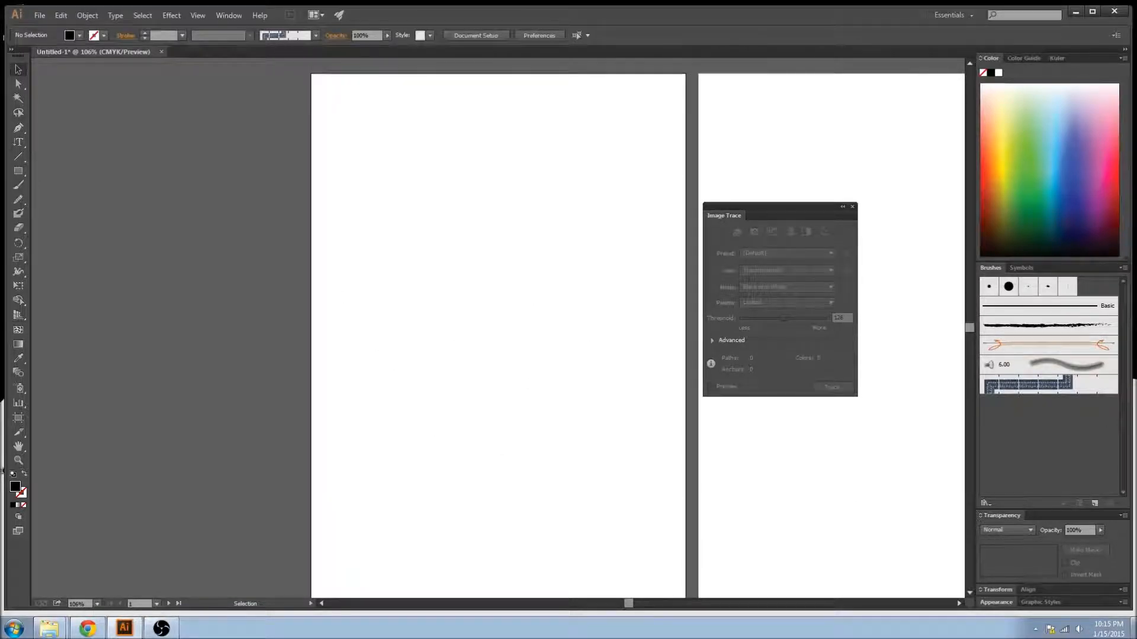
# Place the monkey sketch image from the desktop onto the first artboard and position it around the middle.
pyautogui.click(1133, 629)
pyautogui.moveTo(30, 466); pyautogui.dragTo(555, 298)
pyautogui.moveTo(553, 299)
pyautogui.mouseDown()
pyautogui.moveTo(509, 298)
pyautogui.moveTo(538, 300)
pyautogui.mouseUp()
pyautogui.click(652, 215)
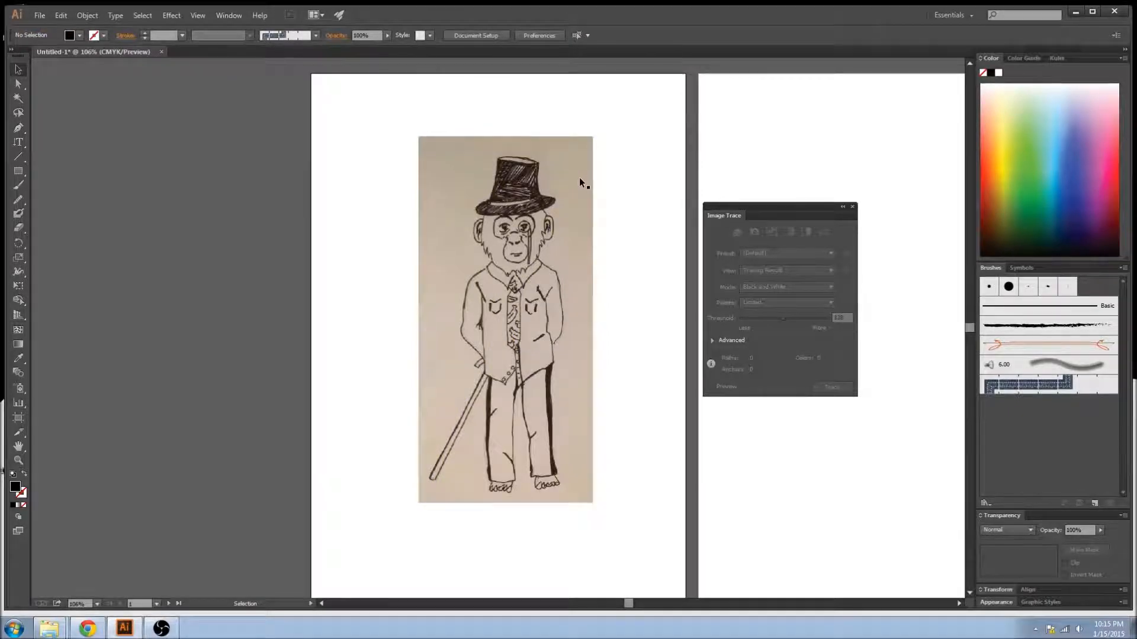
pyautogui.click(521, 271)
pyautogui.moveTo(520, 271)
pyautogui.mouseDown()
pyautogui.moveTo(529, 256)
pyautogui.moveTo(505, 274)
pyautogui.mouseUp()
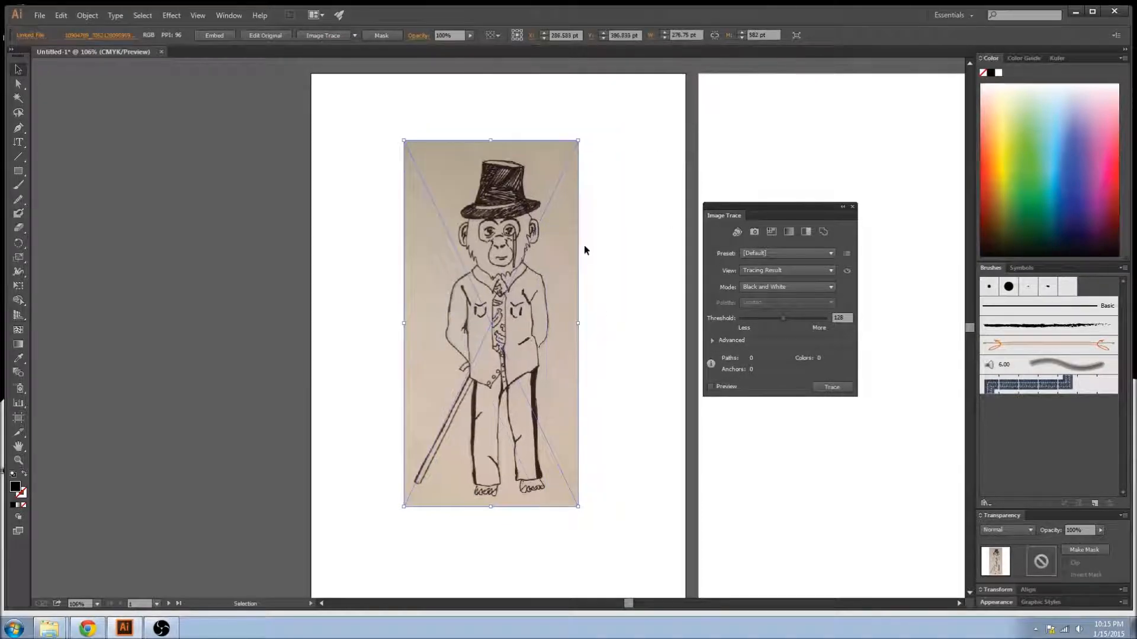
pyautogui.click(322, 132)
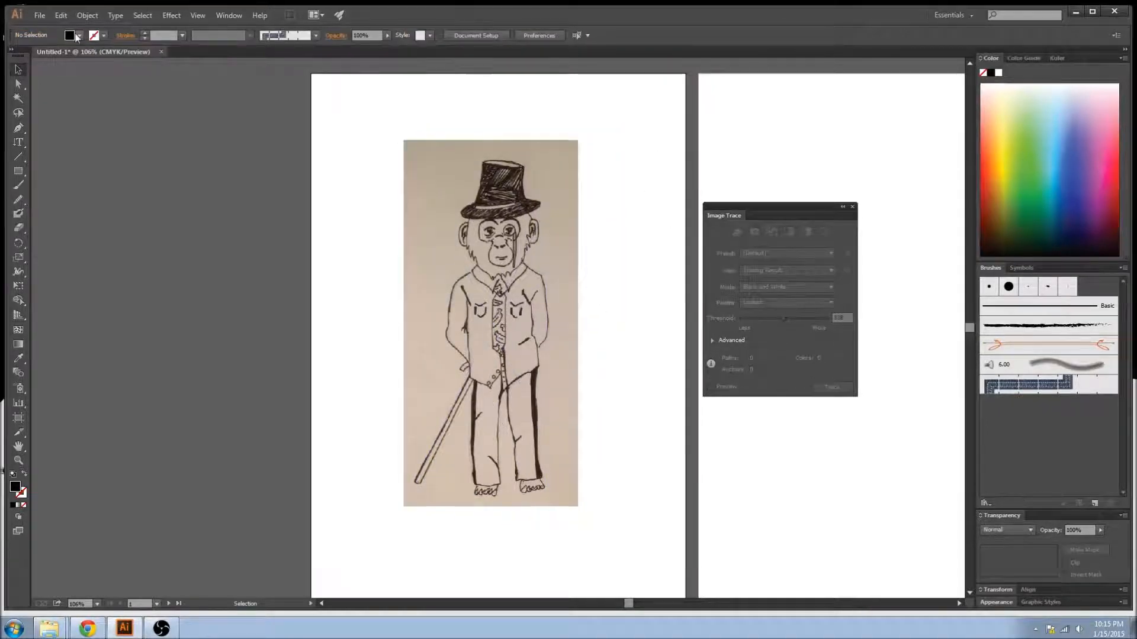
pyautogui.click(40, 18)
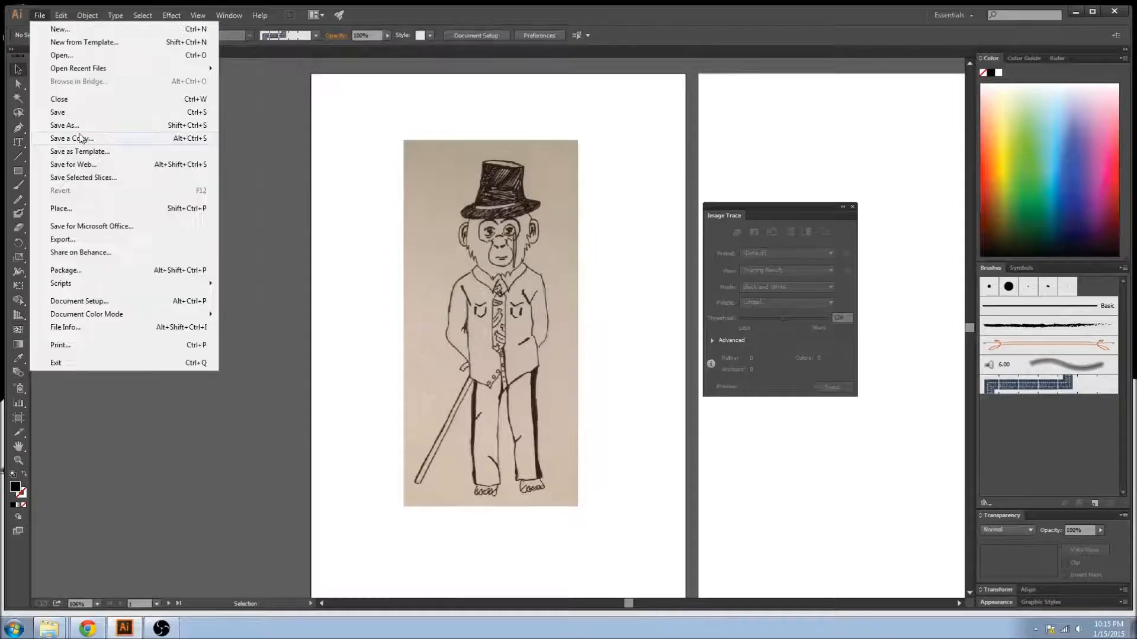
pyautogui.click(84, 210)
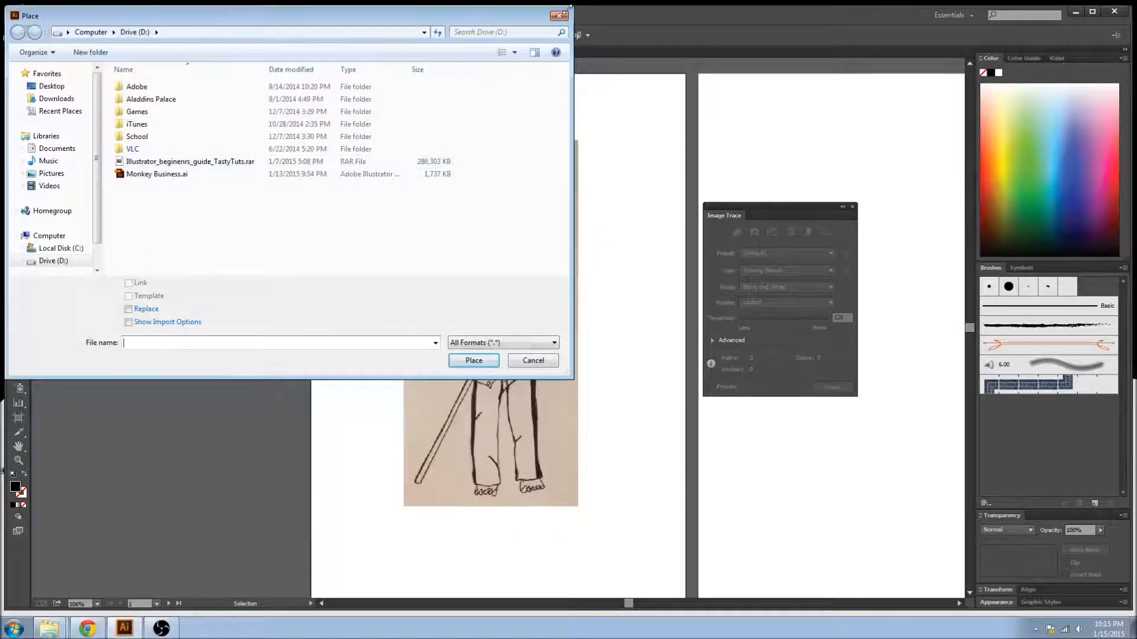
pyautogui.click(562, 15)
# Shift the monkey sketch slightly on the artboard and run Image Trace on it with the default preset.
pyautogui.moveTo(550, 244)
pyautogui.mouseDown()
pyautogui.moveTo(593, 231)
pyautogui.moveTo(578, 263)
pyautogui.moveTo(538, 245)
pyautogui.moveTo(488, 245)
pyautogui.moveTo(524, 211)
pyautogui.moveTo(504, 272)
pyautogui.moveTo(512, 245)
pyautogui.mouseUp()
pyautogui.click(608, 207)
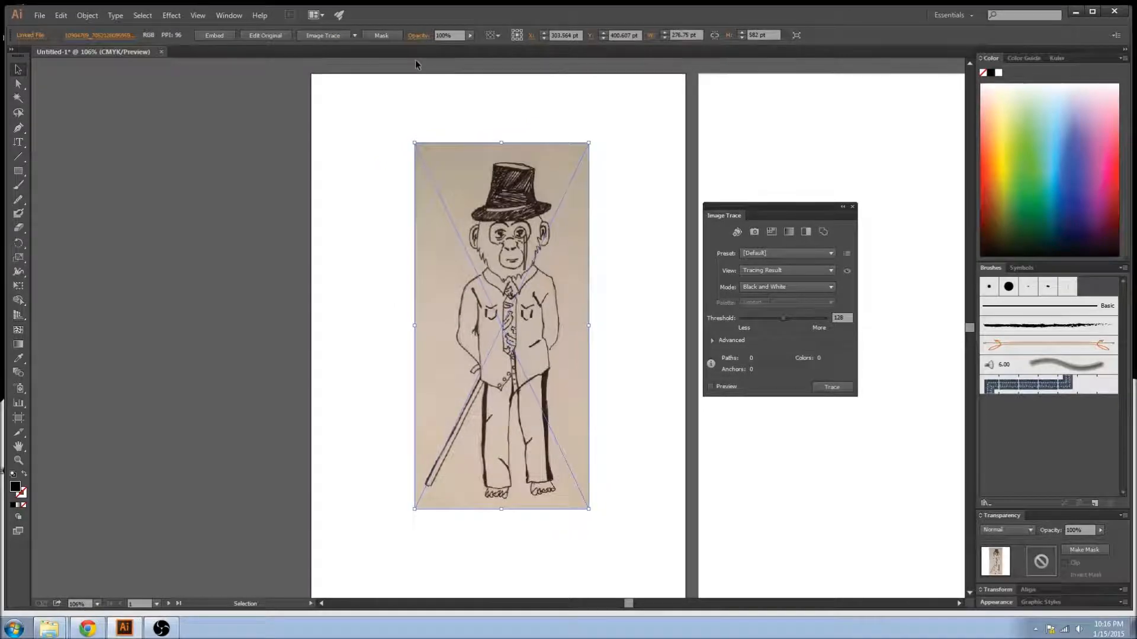
pyautogui.click(330, 37)
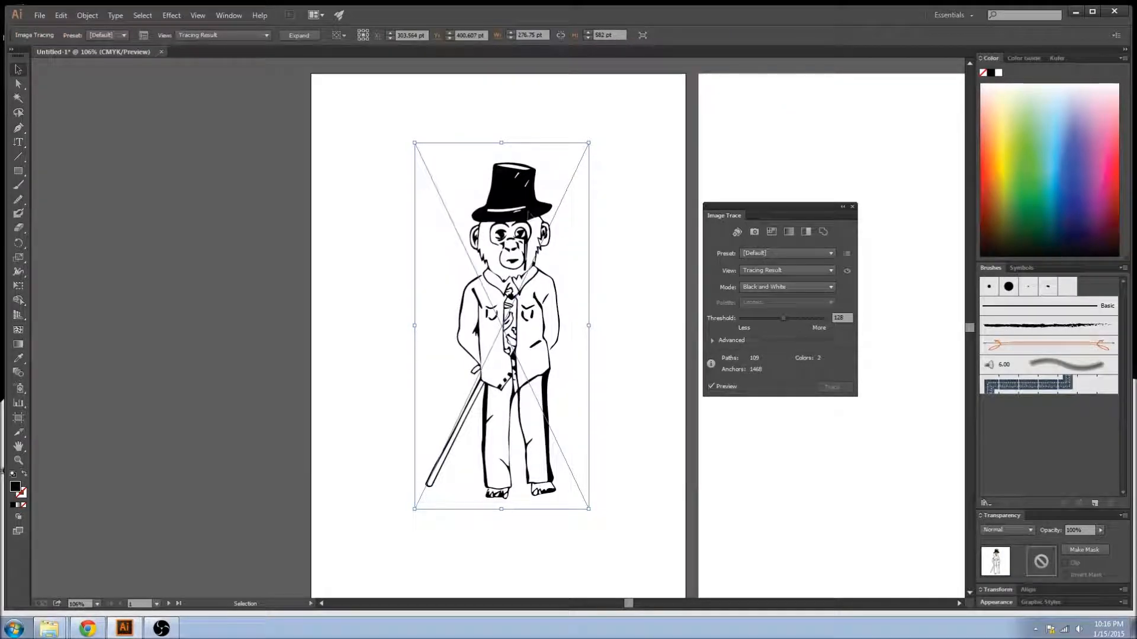
# Adjust the traced monkey's position on the first artboard and move the Image Trace settings clear of it.
pyautogui.moveTo(548, 171); pyautogui.dragTo(530, 152)
pyautogui.moveTo(531, 141)
pyautogui.mouseDown()
pyautogui.moveTo(561, 155)
pyautogui.moveTo(555, 165)
pyautogui.moveTo(565, 159)
pyautogui.mouseUp()
pyautogui.moveTo(784, 205); pyautogui.dragTo(796, 181)
pyautogui.click(577, 246)
pyautogui.click(518, 233)
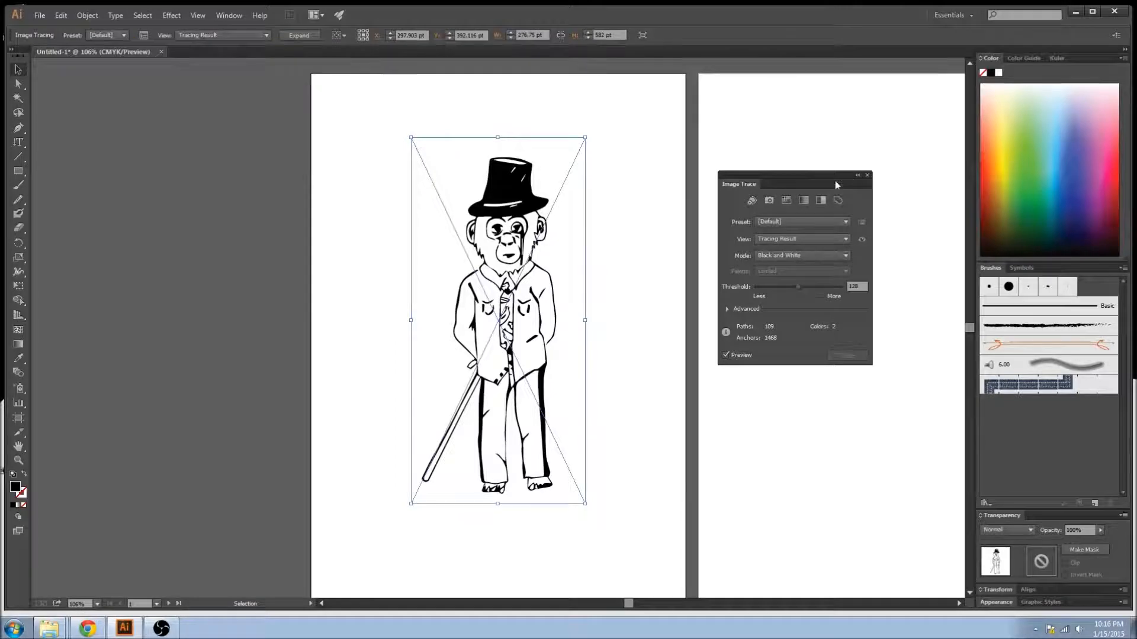
pyautogui.moveTo(775, 179); pyautogui.dragTo(785, 179)
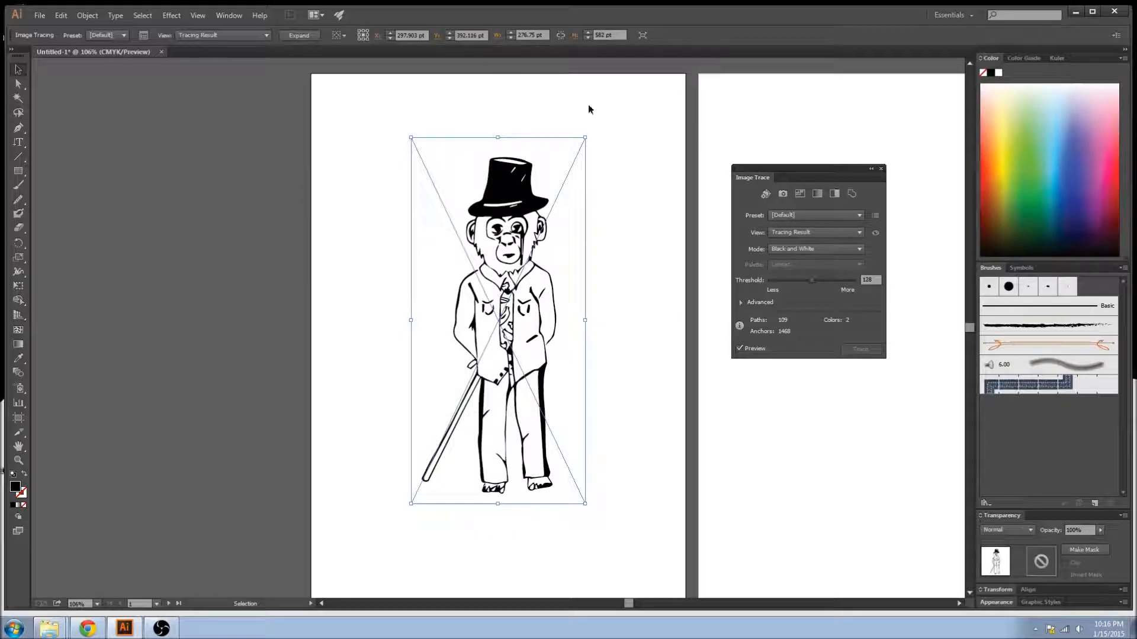
# Review where Image Trace is listed and which presets, modes and view options it offers.
pyautogui.click(231, 15)
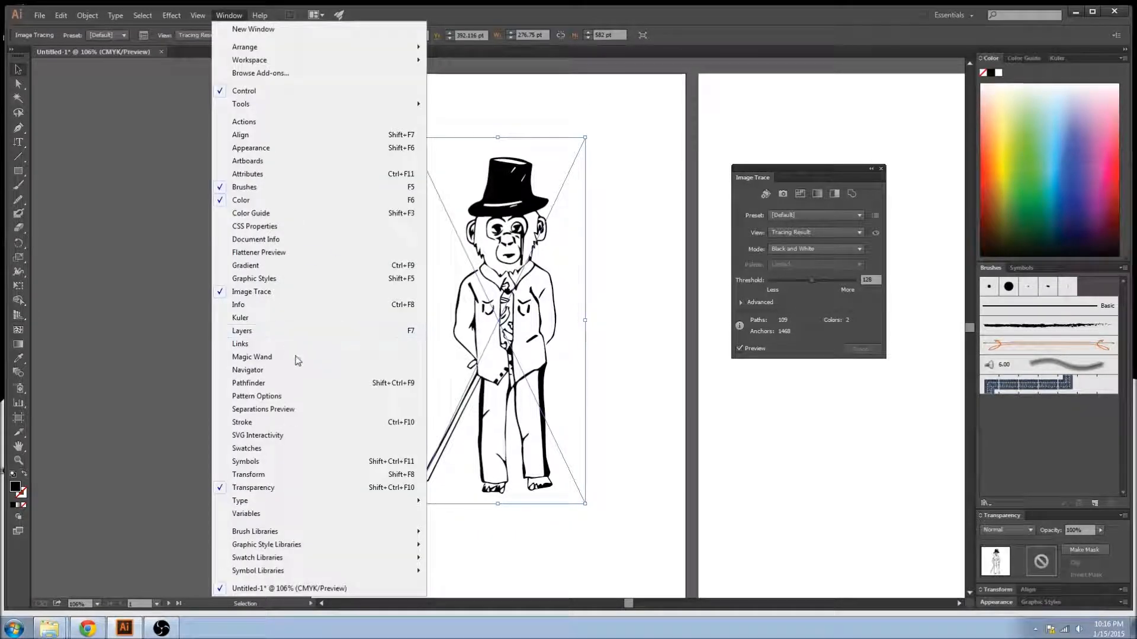
pyautogui.click(804, 176)
pyautogui.click(830, 215)
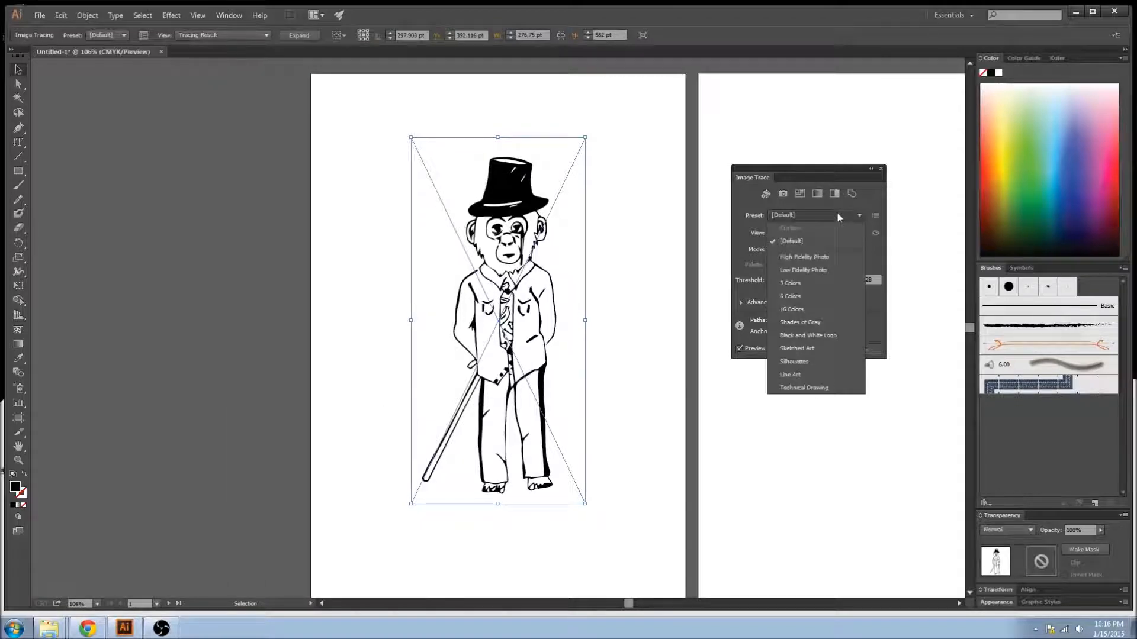
pyautogui.click(838, 213)
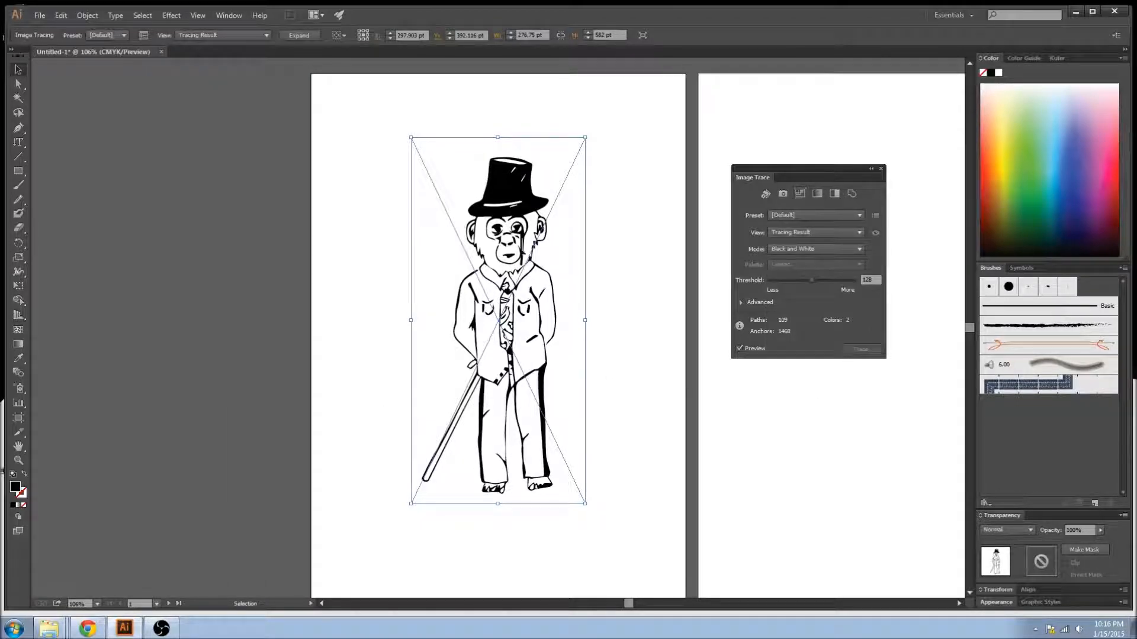
pyautogui.click(831, 248)
pyautogui.click(836, 245)
pyautogui.click(860, 234)
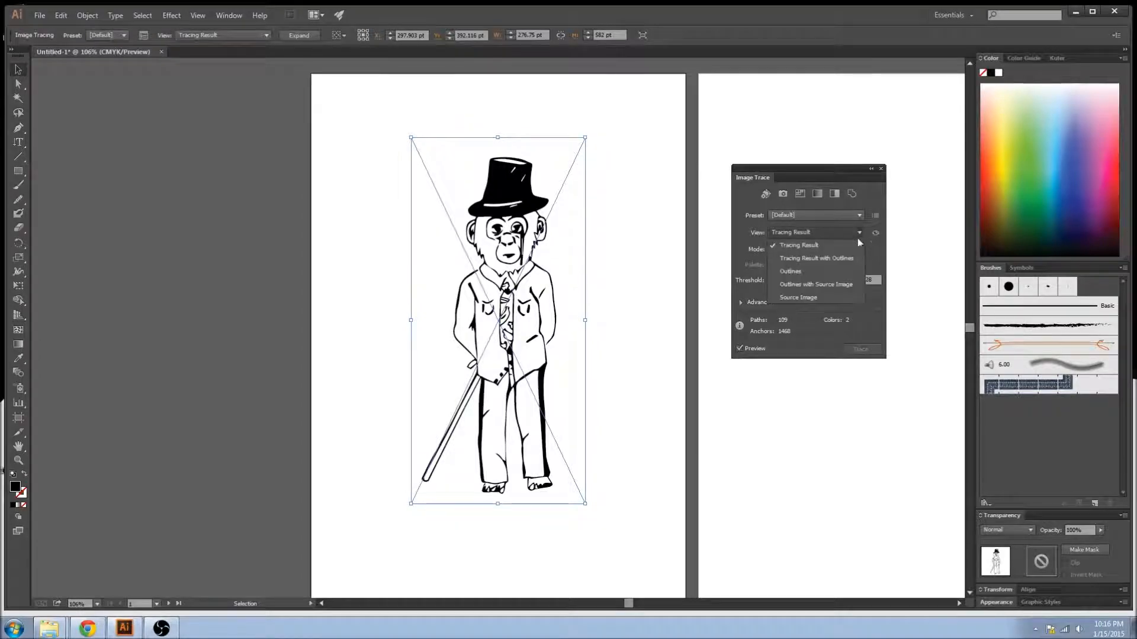
pyautogui.click(857, 239)
# Try tracing the monkey in Color mode with the Automatic palette, and return the mode to Black and White.
pyautogui.click(859, 249)
pyautogui.click(826, 260)
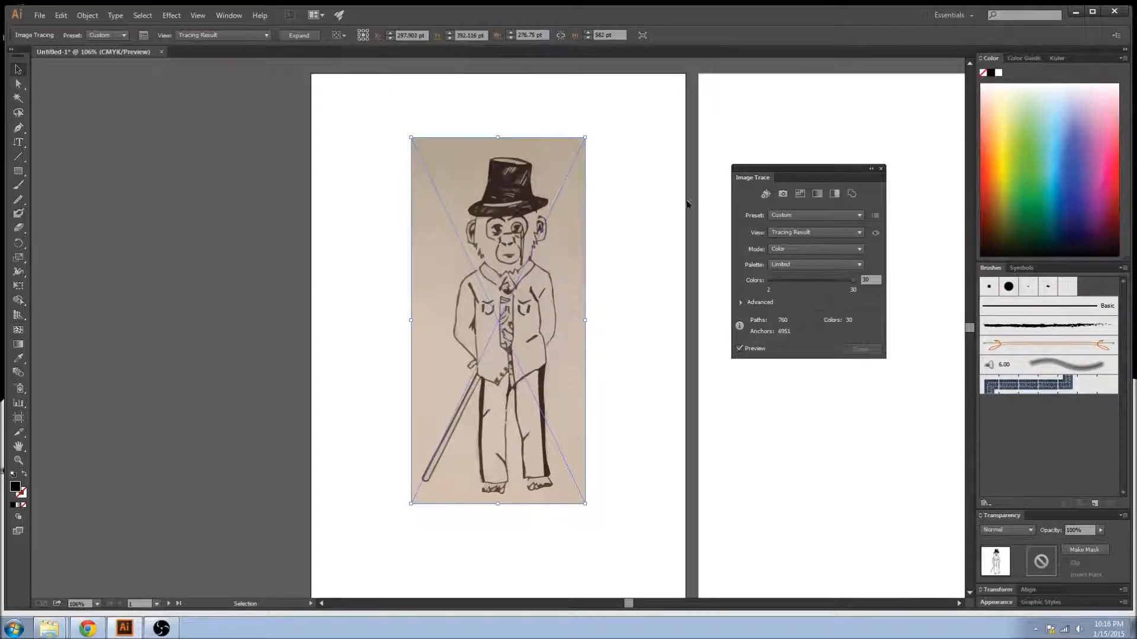
pyautogui.click(804, 255)
pyautogui.click(805, 256)
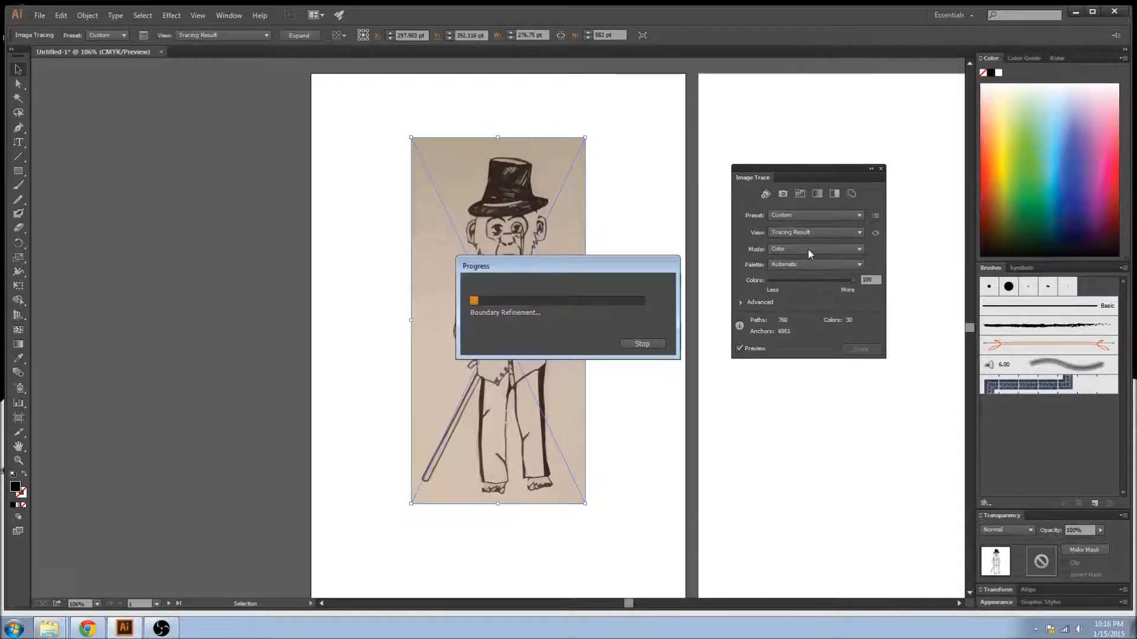
pyautogui.click(815, 249)
pyautogui.click(805, 283)
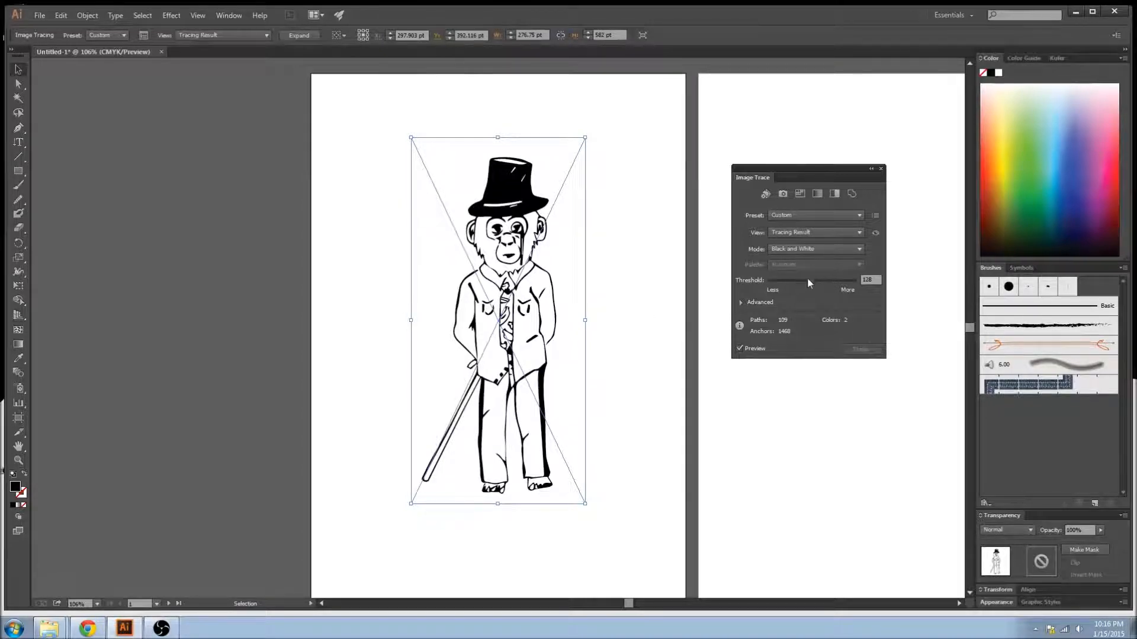
# Set the trace threshold to 127 and expand the traced monkey into editable paths.
pyautogui.moveTo(811, 277)
pyautogui.mouseDown()
pyautogui.moveTo(830, 279)
pyautogui.moveTo(789, 281)
pyautogui.moveTo(826, 277)
pyautogui.moveTo(809, 281)
pyautogui.mouseUp()
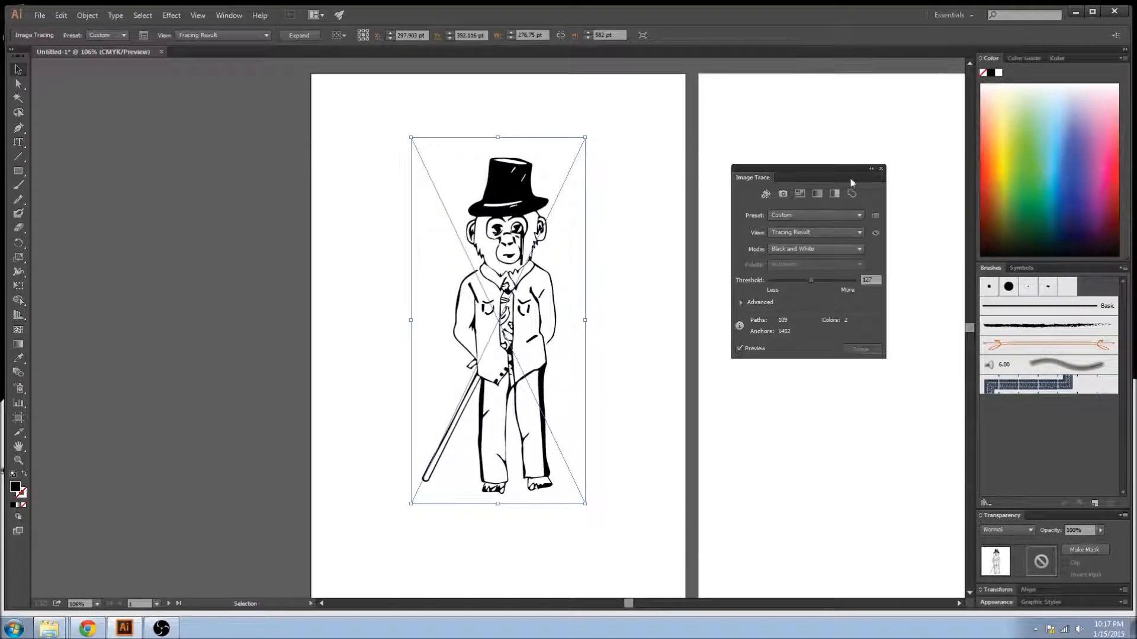
pyautogui.click(880, 168)
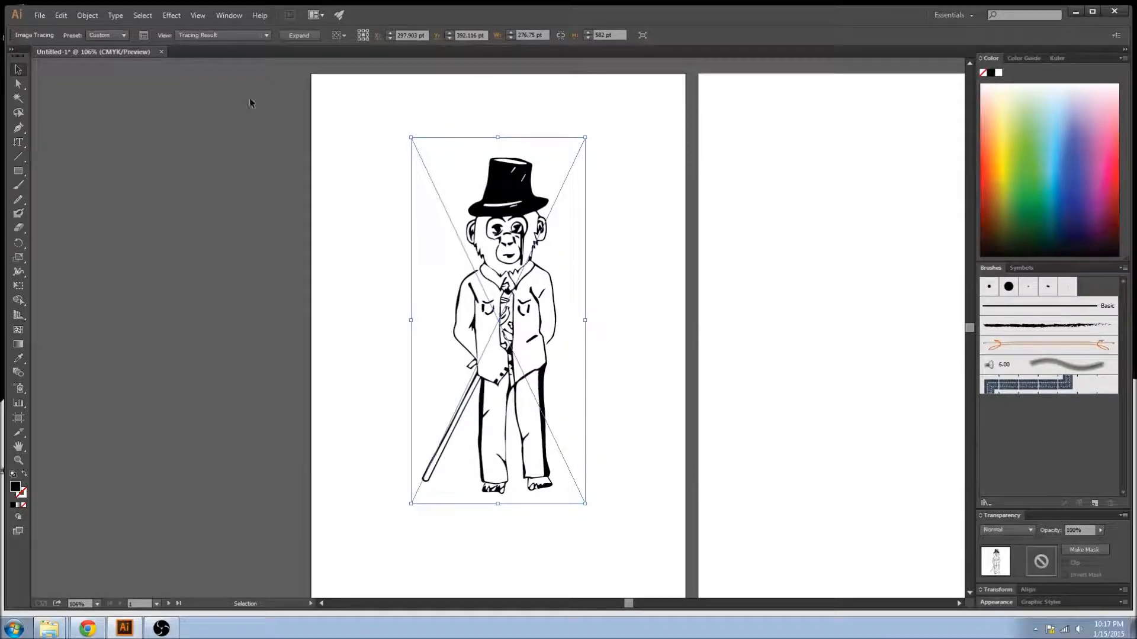
pyautogui.click(299, 36)
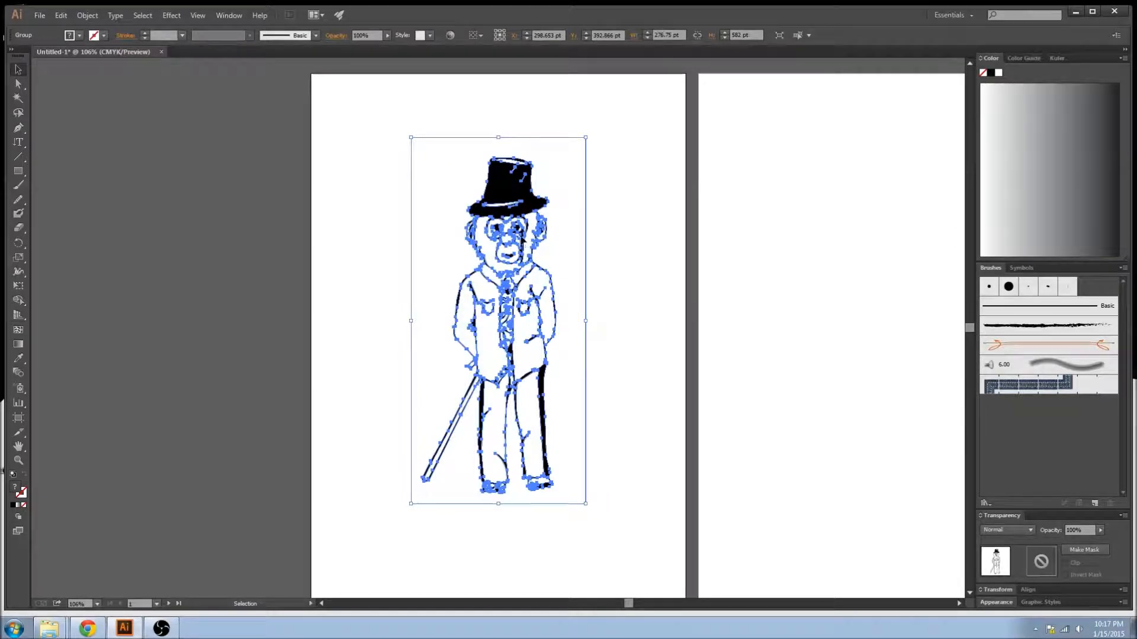
# Nudge the anchor point at the right end of the white shape on top of the hat slightly outward.
pyautogui.press('z')
pyautogui.click(514, 215)
pyautogui.click(507, 205)
pyautogui.click(503, 200)
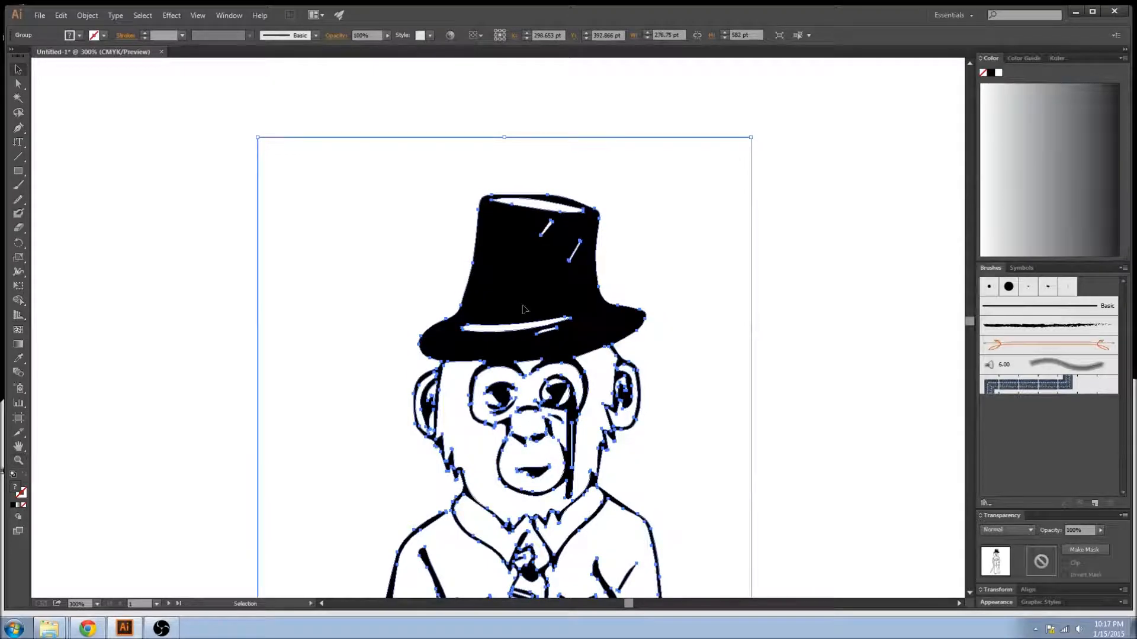
pyautogui.press('a')
pyautogui.click(583, 211)
pyautogui.moveTo(584, 211)
pyautogui.mouseDown()
pyautogui.moveTo(619, 190)
pyautogui.moveTo(585, 208)
pyautogui.mouseUp()
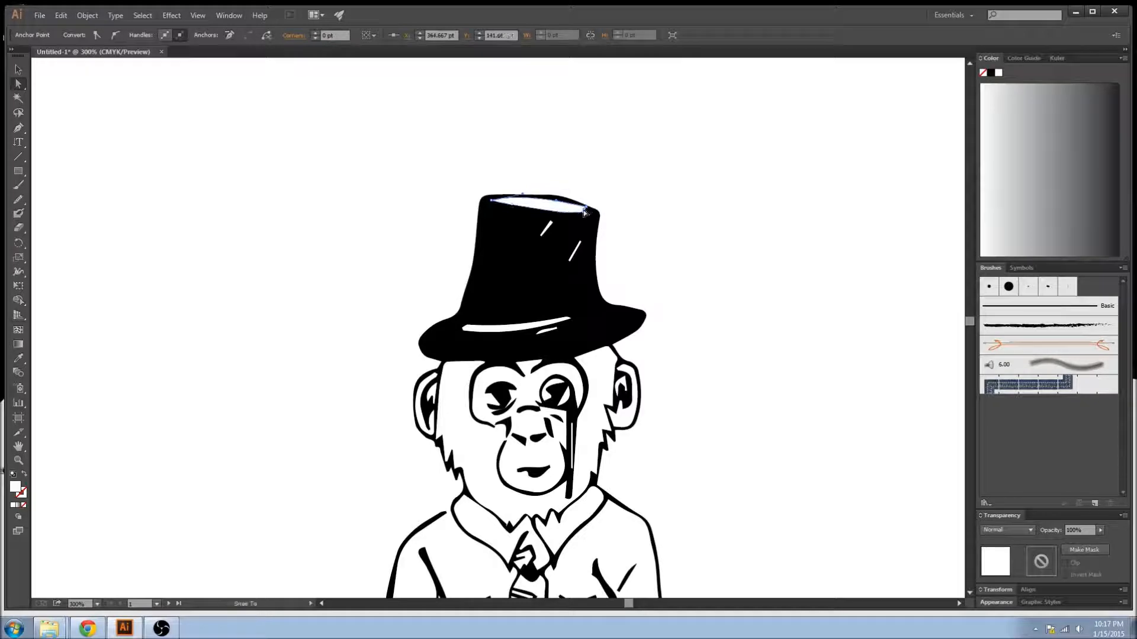
# Try moving the black compound path of the monkey to the right, and undo the move.
pyautogui.click(615, 334)
pyautogui.moveTo(647, 321); pyautogui.dragTo(703, 328)
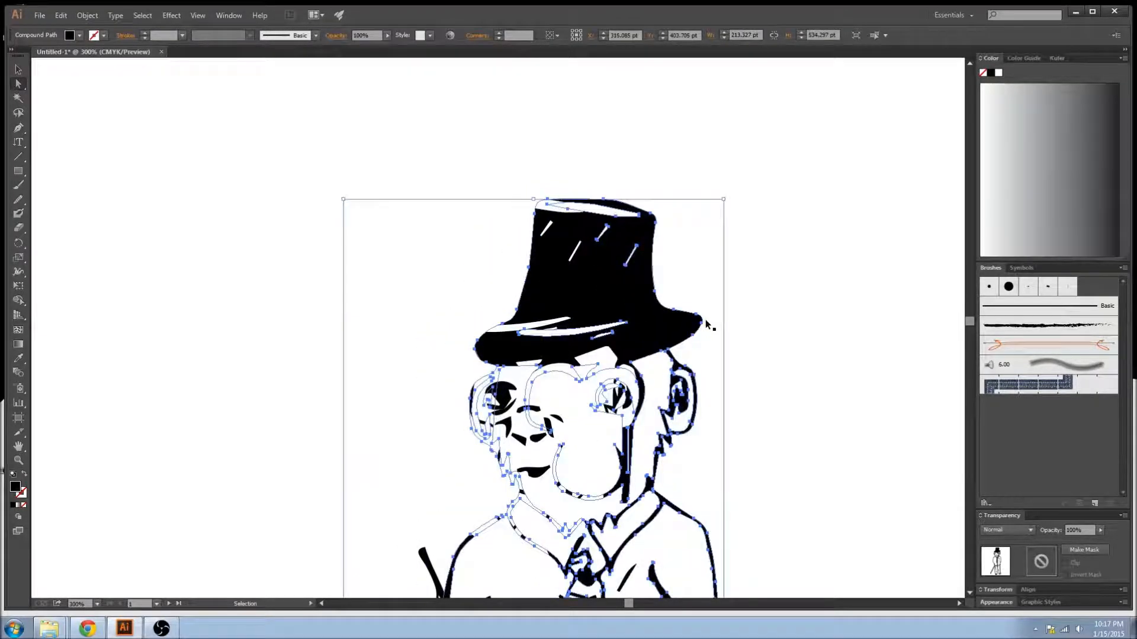
pyautogui.hotkey('ctrl', 'z')
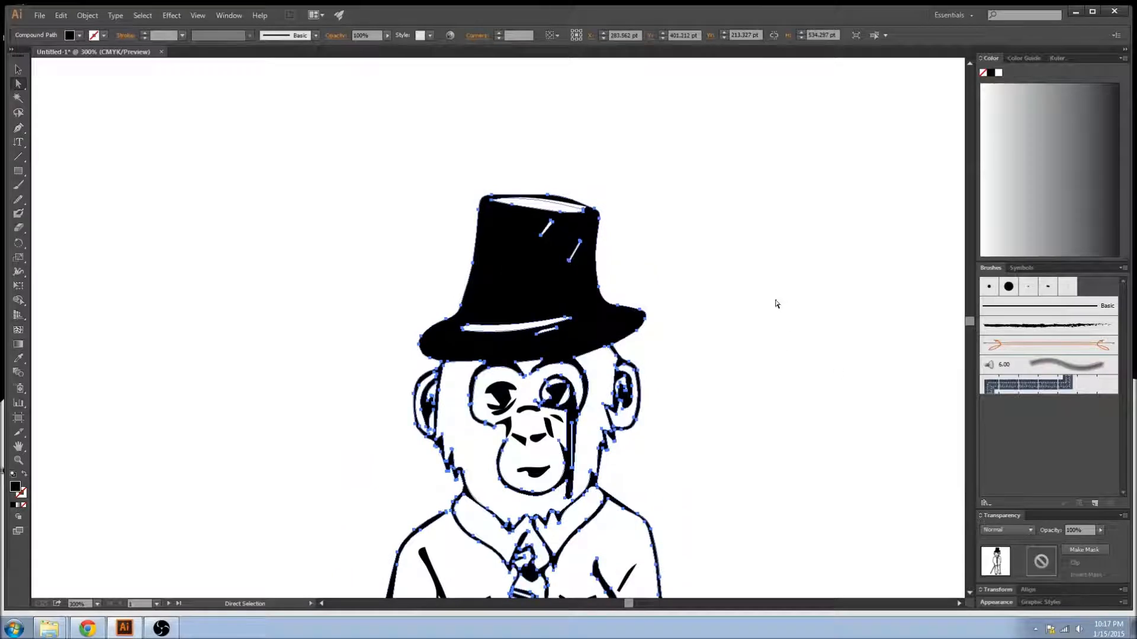
# Examine the expanded vector paths across the whole monkey figure.
pyautogui.press('z')
pyautogui.keyDown('alt'); pyautogui.click(717, 309); pyautogui.keyUp('alt')
pyautogui.keyDown('alt'); pyautogui.click(341, 320); pyautogui.keyUp('alt')
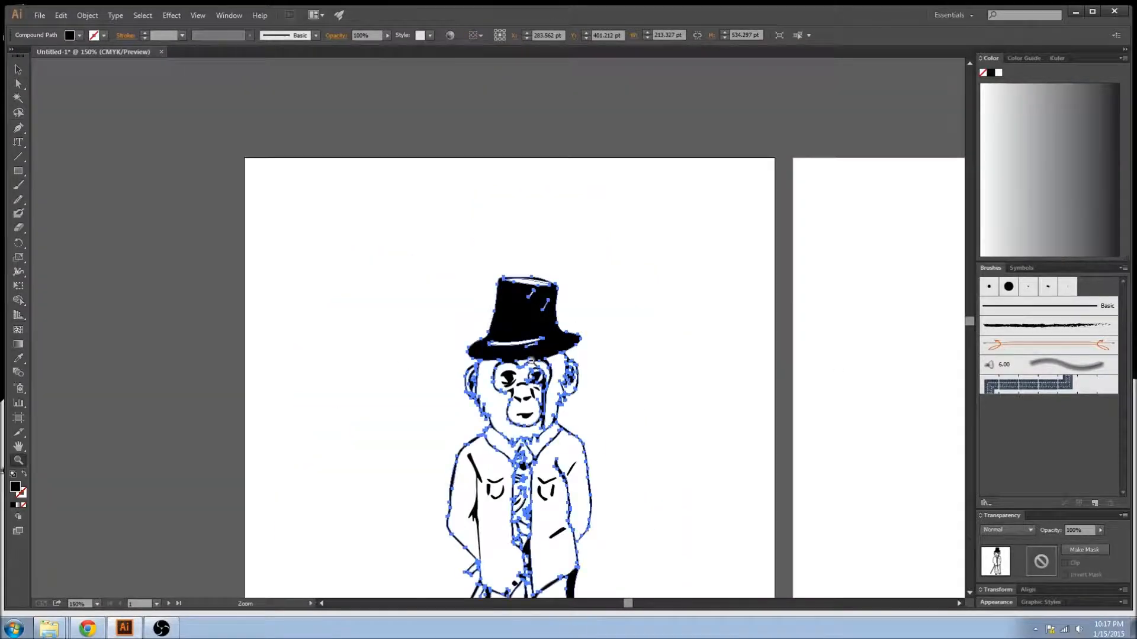
pyautogui.keyDown('alt'); pyautogui.click(531, 359); pyautogui.keyUp('alt')
pyautogui.keyDown('alt'); pyautogui.click(454, 425); pyautogui.keyUp('alt')
pyautogui.moveTo(574, 395); pyautogui.dragTo(548, 404)
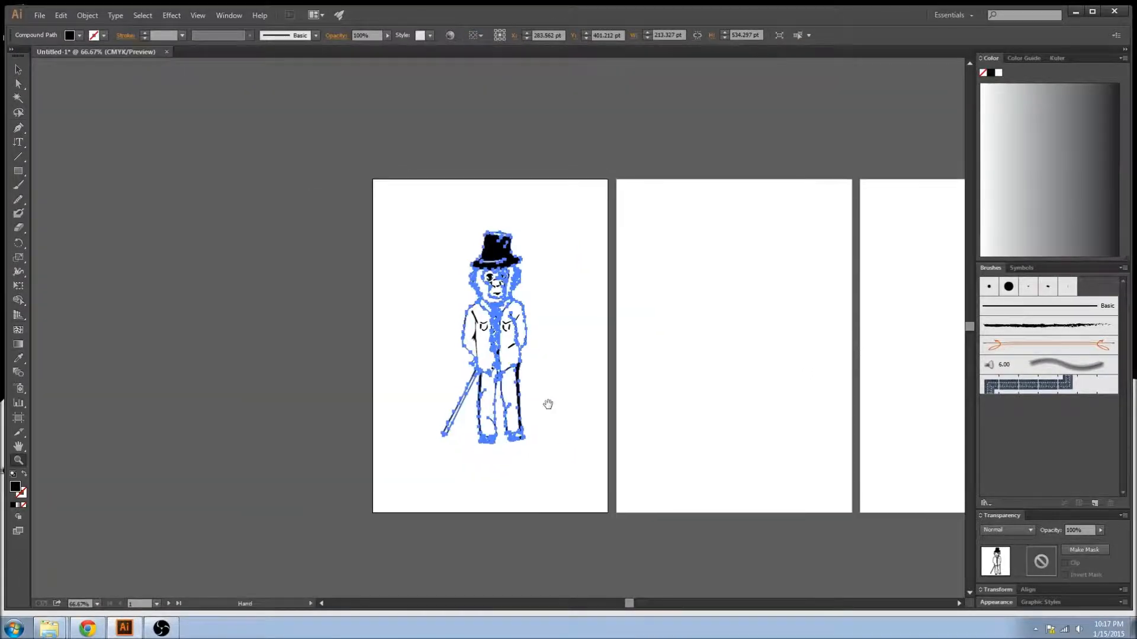
pyautogui.click(555, 322)
pyautogui.click(373, 335)
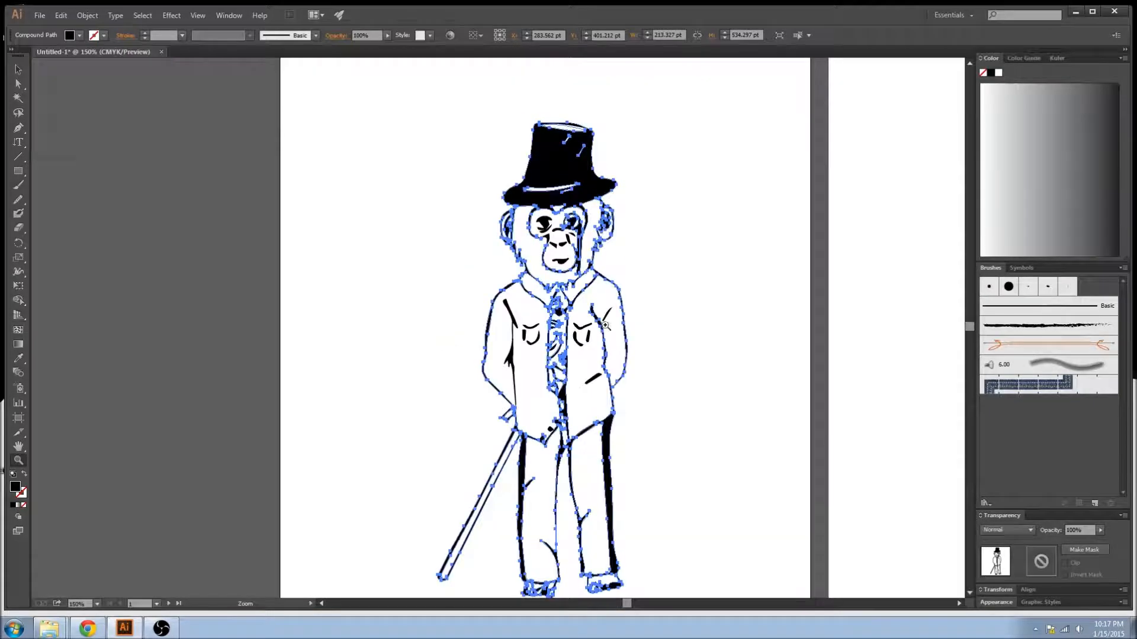
# Deselect the monkey artwork and bring the empty second artboard into view beside it.
pyautogui.press('v')
pyautogui.click(679, 296)
pyautogui.moveTo(680, 294); pyautogui.dragTo(568, 255)
pyautogui.moveTo(637, 274); pyautogui.dragTo(446, 312)
pyautogui.press('z')
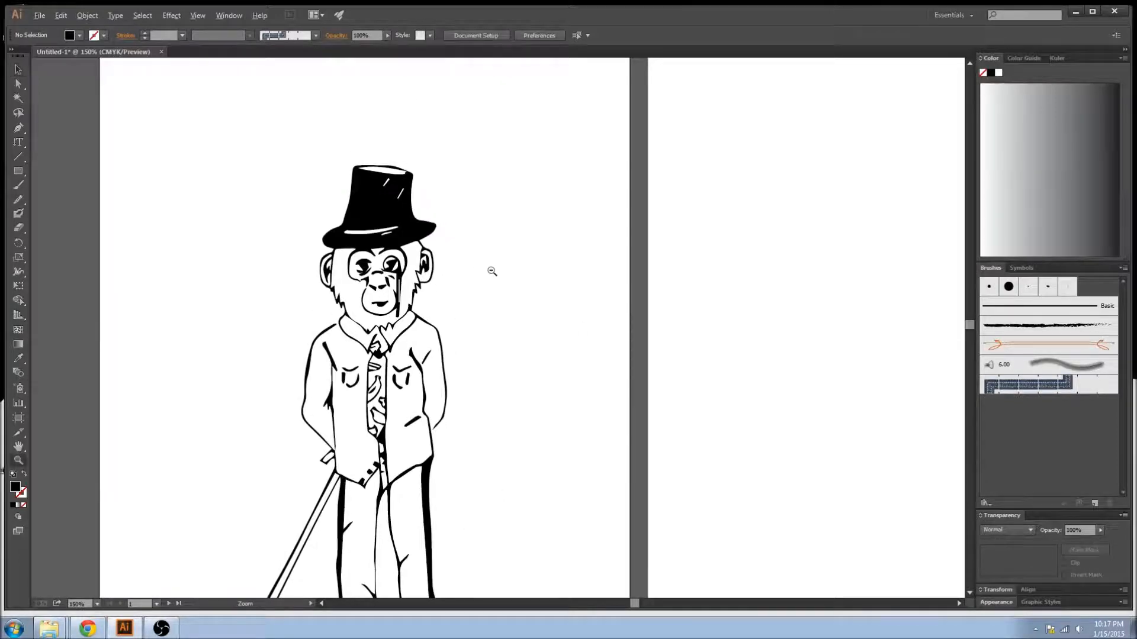
pyautogui.keyDown('alt'); pyautogui.click(490, 278); pyautogui.keyUp('alt')
pyautogui.keyDown('alt'); pyautogui.click(436, 336); pyautogui.keyUp('alt')
pyautogui.moveTo(586, 371); pyautogui.dragTo(497, 357)
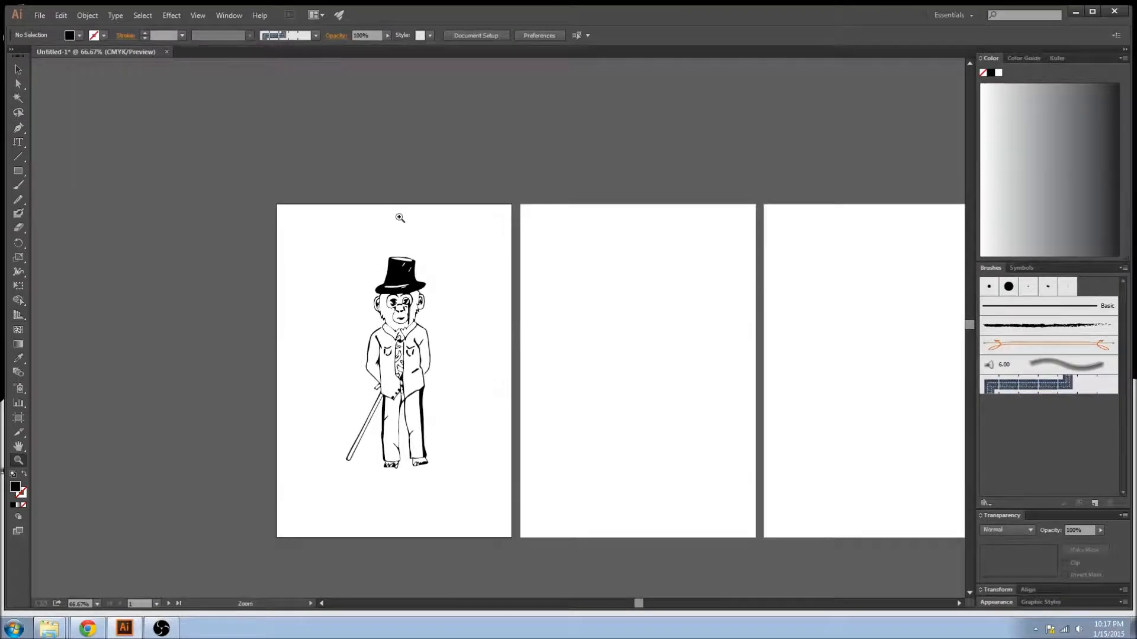
pyautogui.click(682, 382)
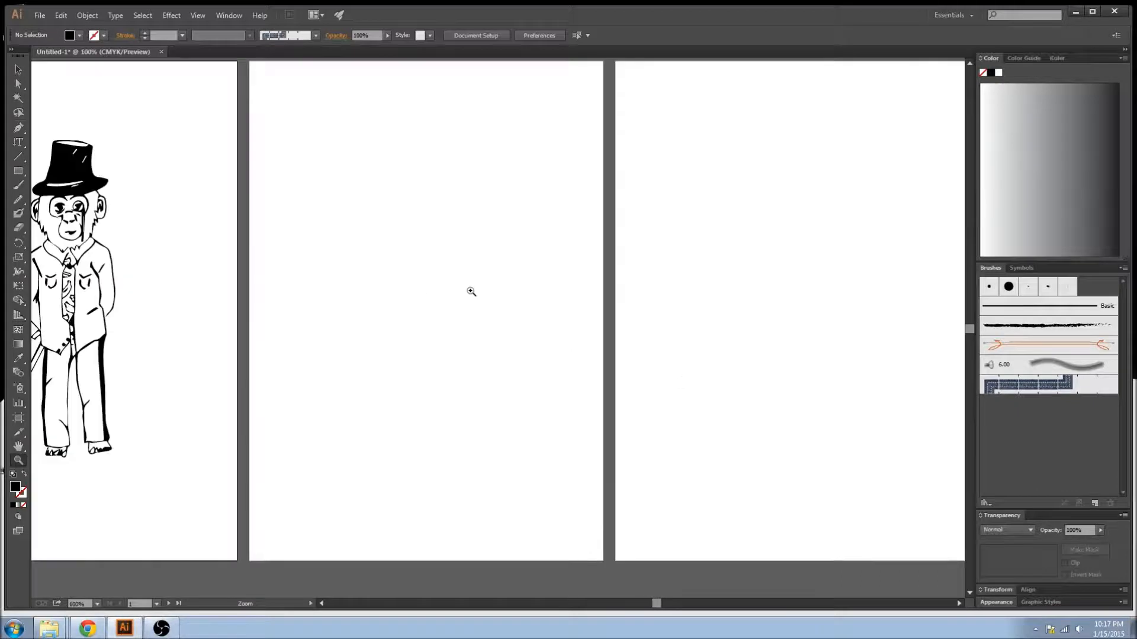
pyautogui.moveTo(432, 254); pyautogui.dragTo(531, 286)
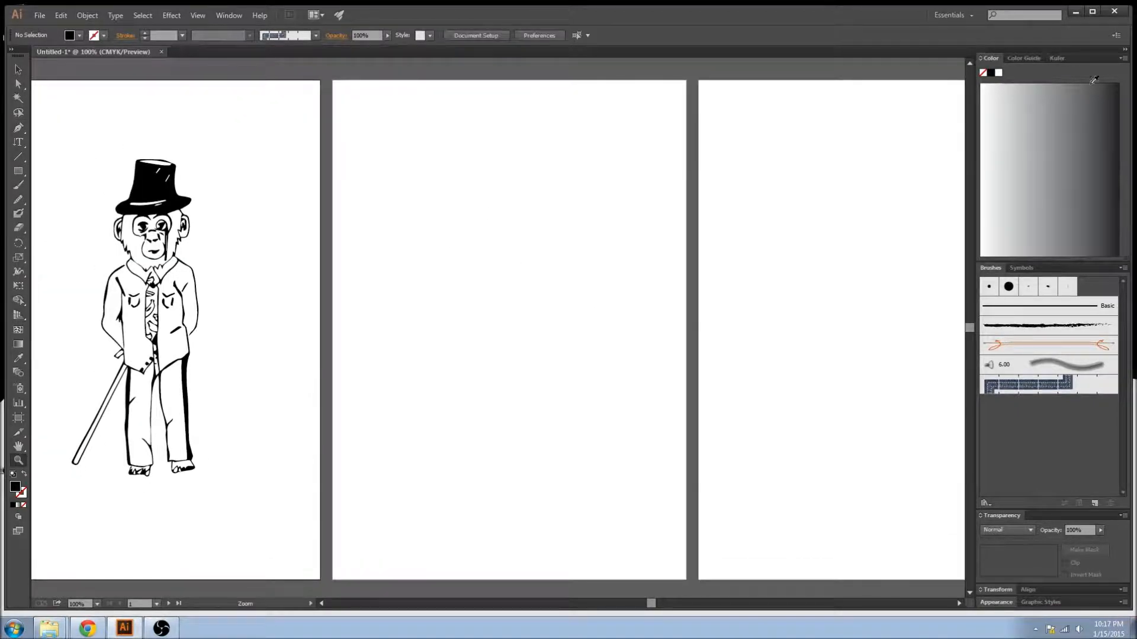
# Show the Layers panel and place it over the third artboard.
pyautogui.click(232, 16)
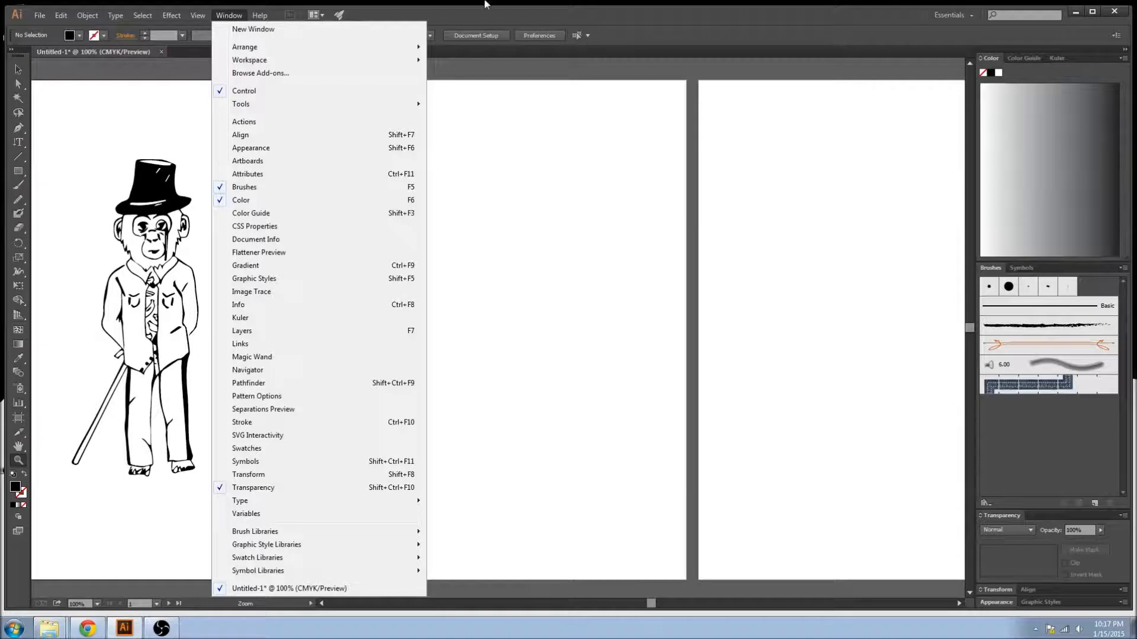
pyautogui.click(311, 332)
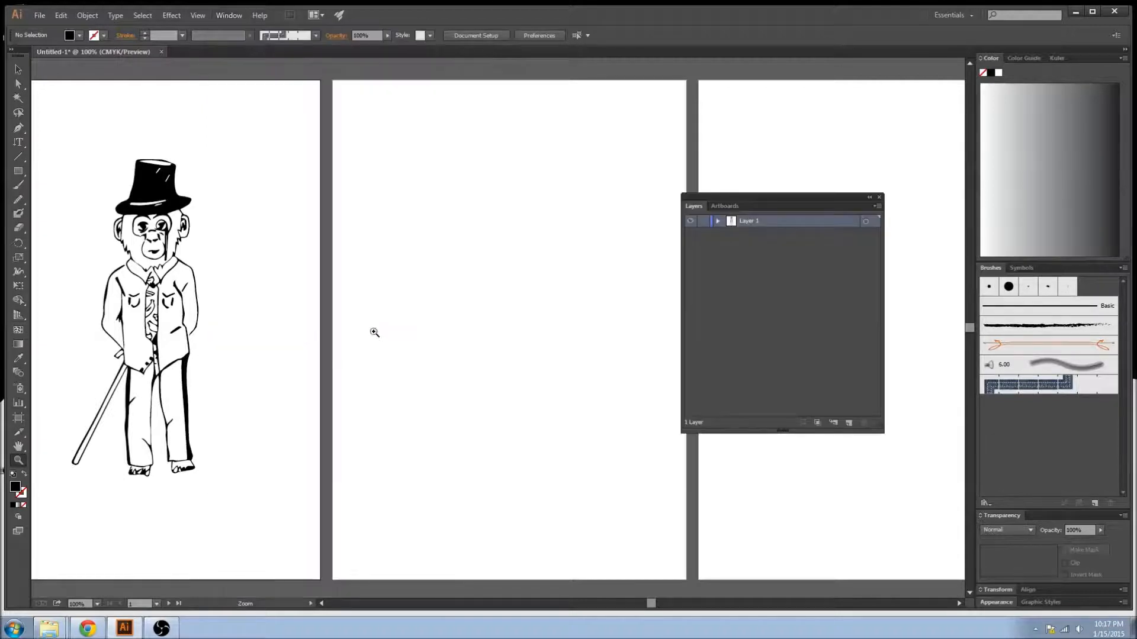
pyautogui.moveTo(764, 197); pyautogui.dragTo(816, 188)
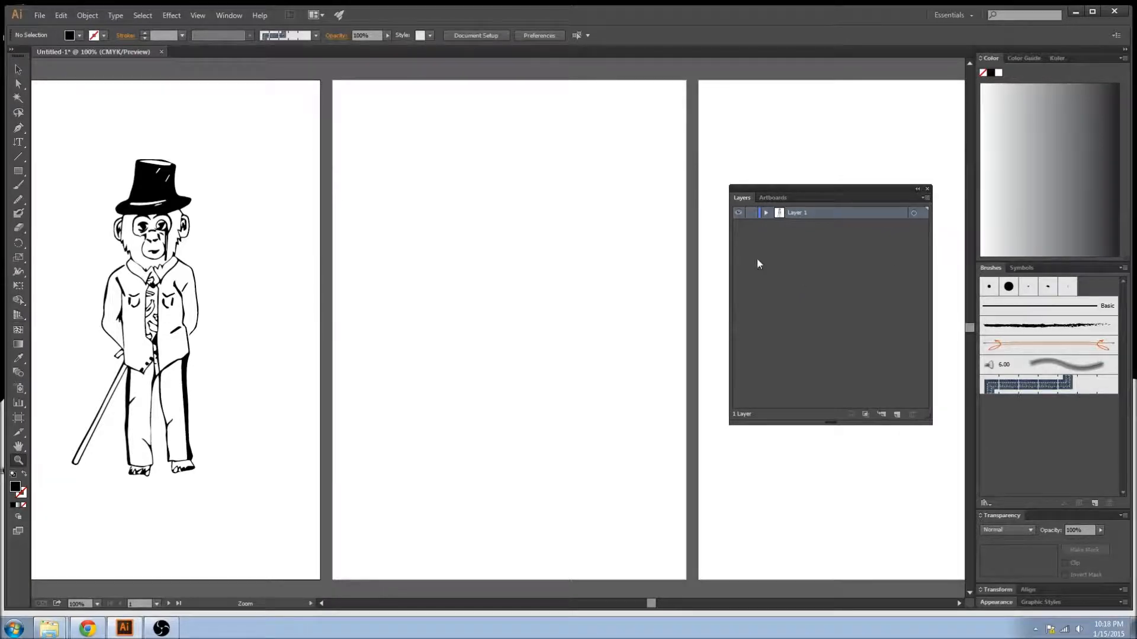
# Add a new layer named Trace above Layer 1.
pyautogui.click(926, 197)
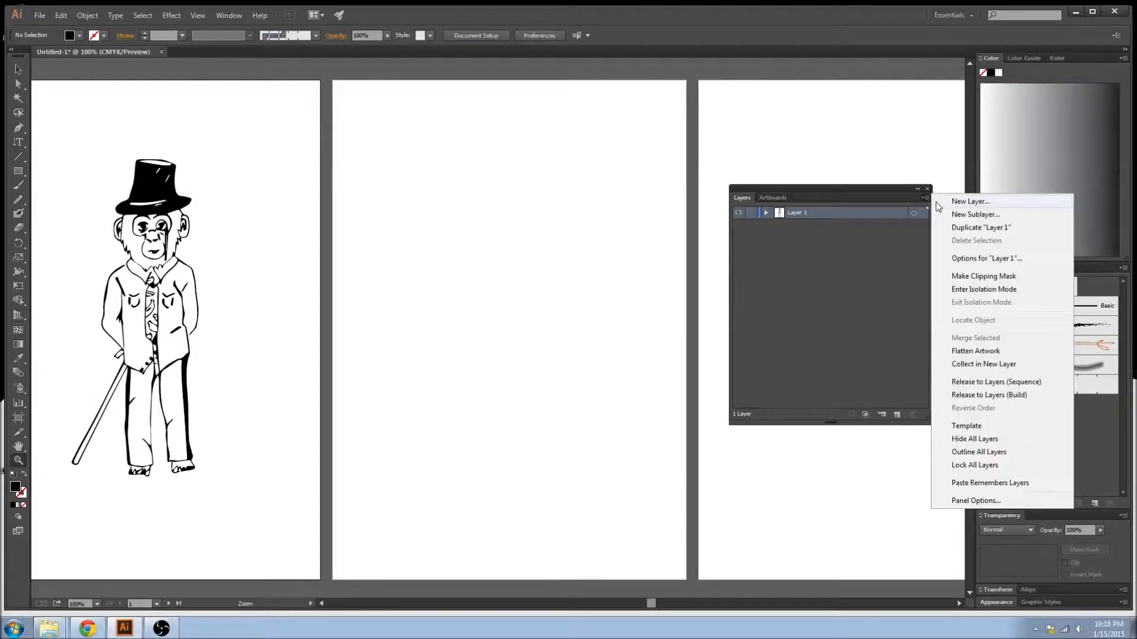
pyautogui.click(952, 204)
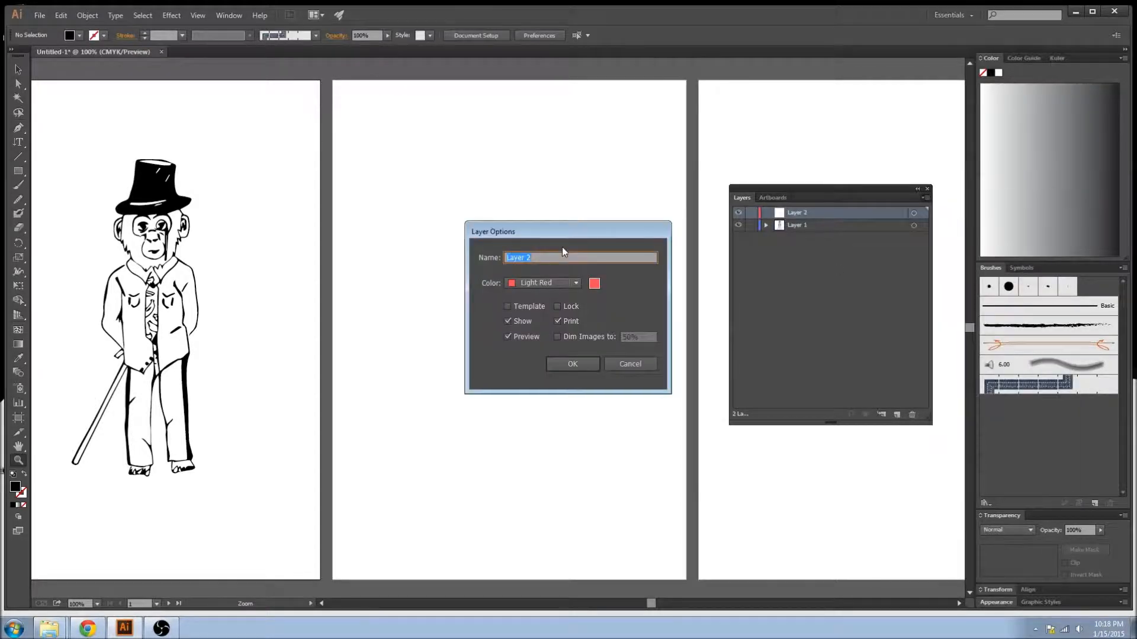
pyautogui.write('Trace')
pyautogui.click(572, 364)
# Place the hand-drawn monkey sketch image on the middle artboard in the Trace layer, and check the layer's contents.
pyautogui.press('v')
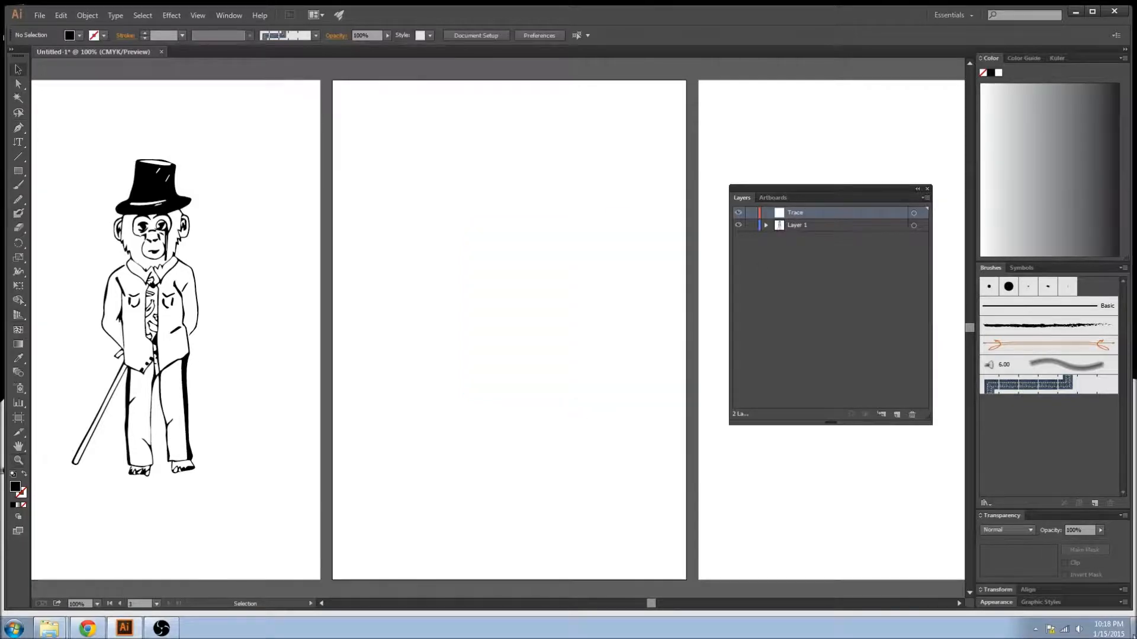
pyautogui.click(1133, 637)
pyautogui.click(135, 633)
pyautogui.moveTo(136, 633)
pyautogui.mouseDown()
pyautogui.moveTo(598, 211)
pyautogui.moveTo(487, 284)
pyautogui.mouseUp()
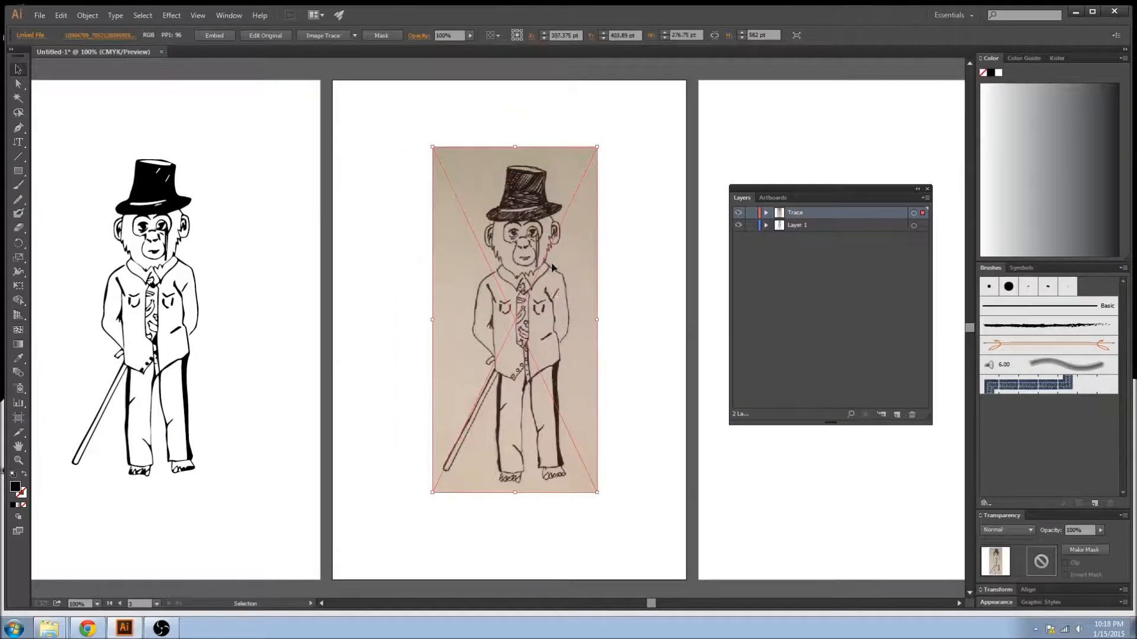
pyautogui.moveTo(512, 238); pyautogui.dragTo(498, 250)
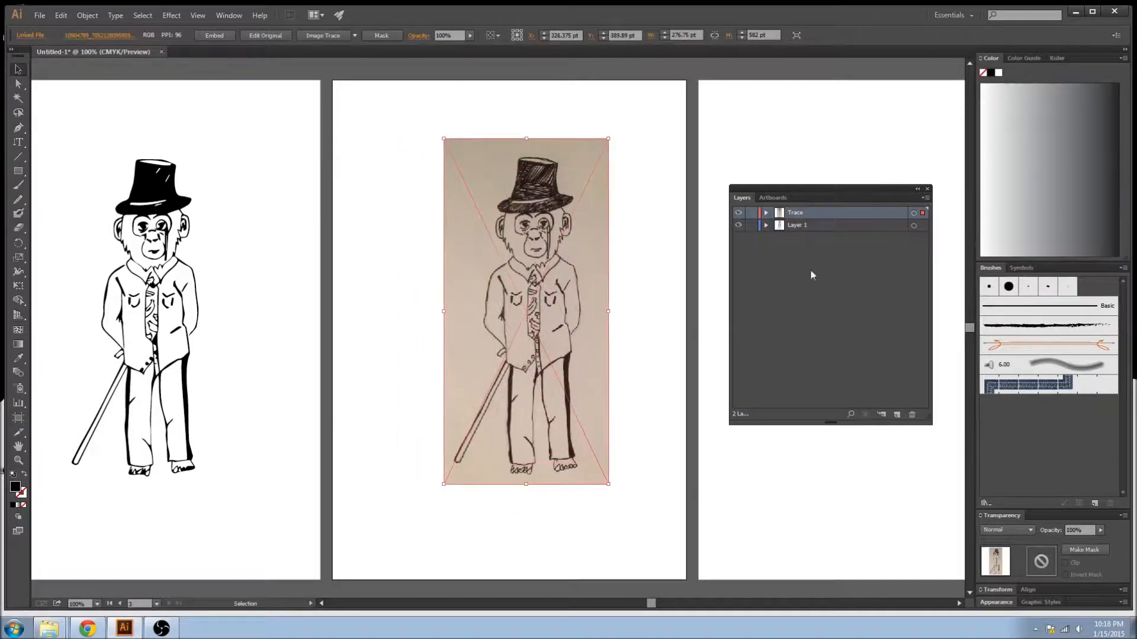
pyautogui.click(765, 213)
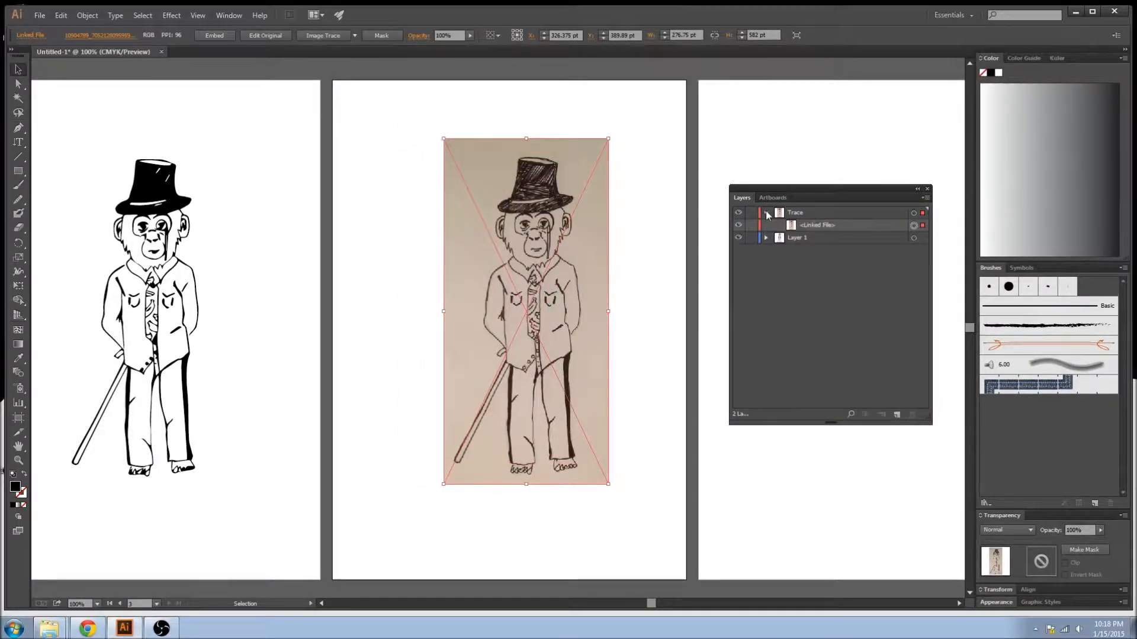
pyautogui.click(766, 212)
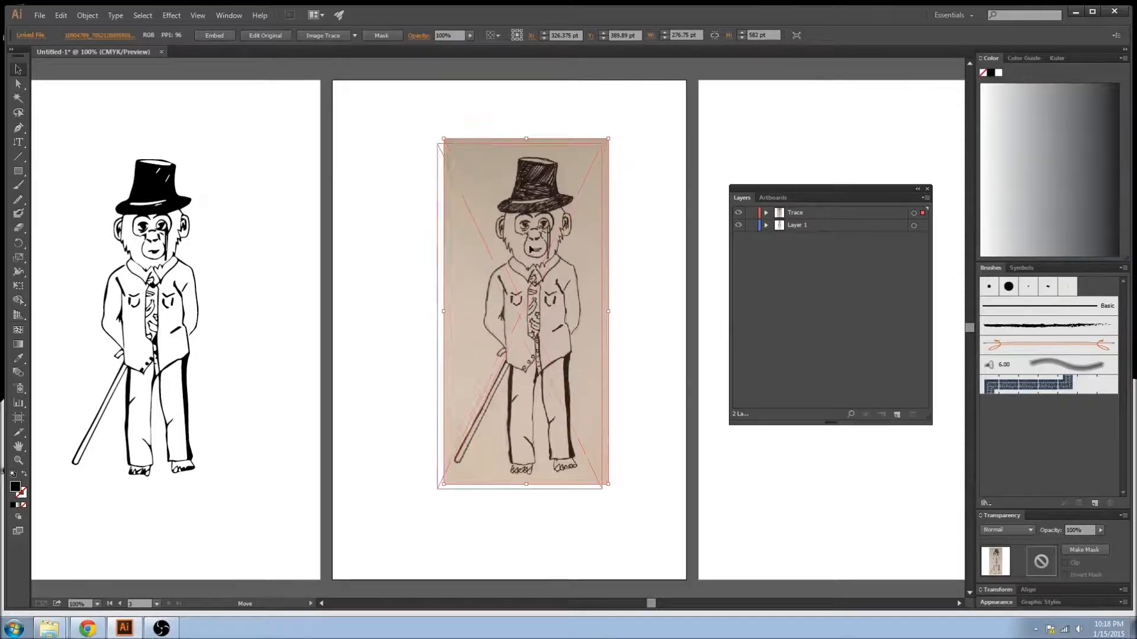
# Convert the placed sketch with Image Trace using the Default preset, reposition it on the middle artboard, and deselect it.
pyautogui.moveTo(543, 272); pyautogui.dragTo(531, 282)
pyautogui.moveTo(516, 200); pyautogui.dragTo(507, 191)
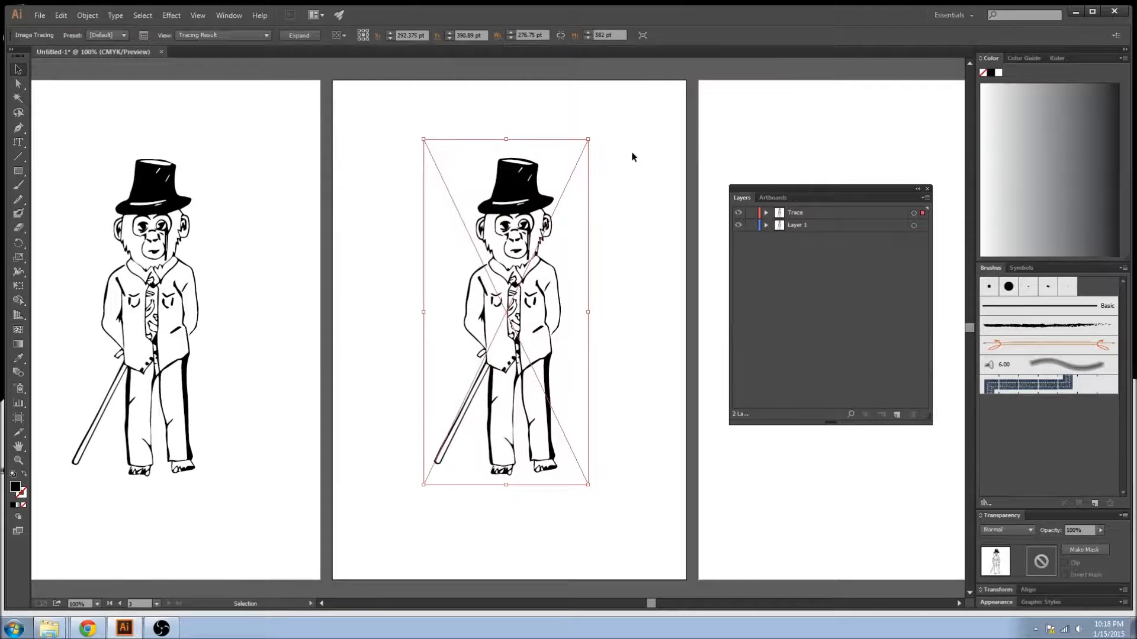
pyautogui.moveTo(553, 175)
pyautogui.mouseDown()
pyautogui.moveTo(559, 205)
pyautogui.moveTo(563, 178)
pyautogui.moveTo(556, 190)
pyautogui.mouseUp()
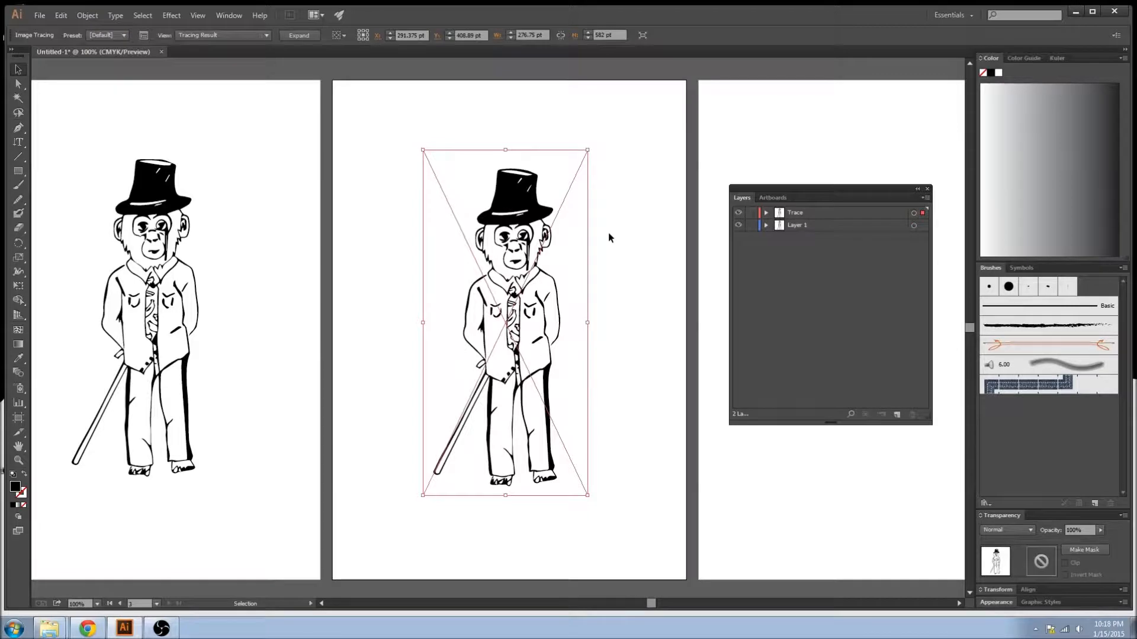
pyautogui.click(628, 293)
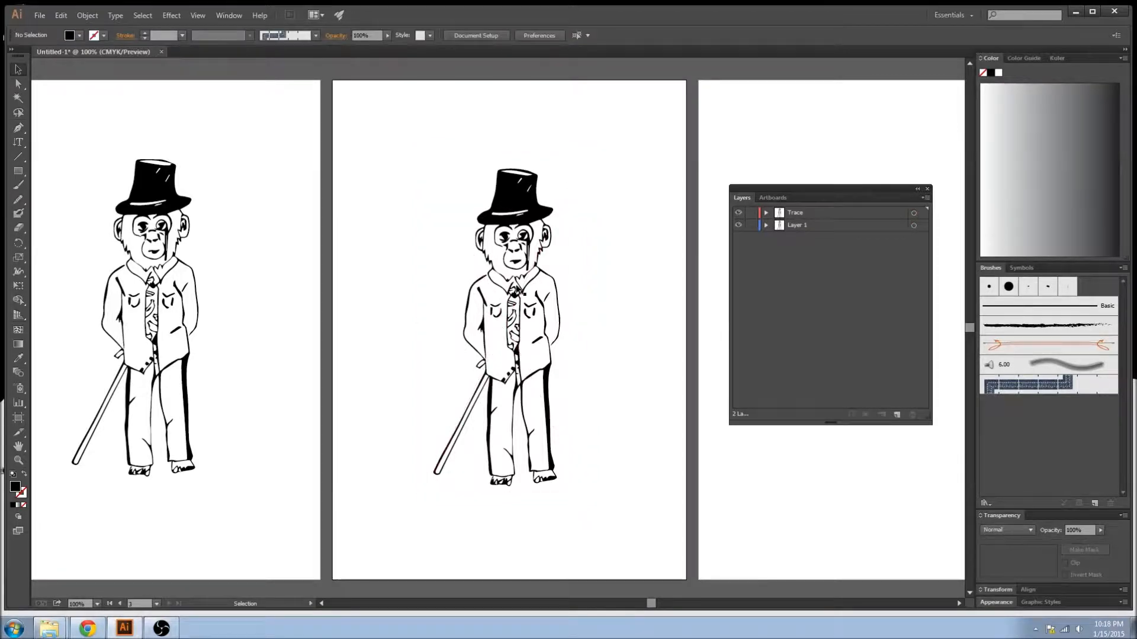
# Examine the traced monkey's face up close around the eyes, nose and monocle, and return to the full artboards.
pyautogui.press('z')
pyautogui.keyDown('alt'); pyautogui.click(520, 254); pyautogui.keyUp('alt')
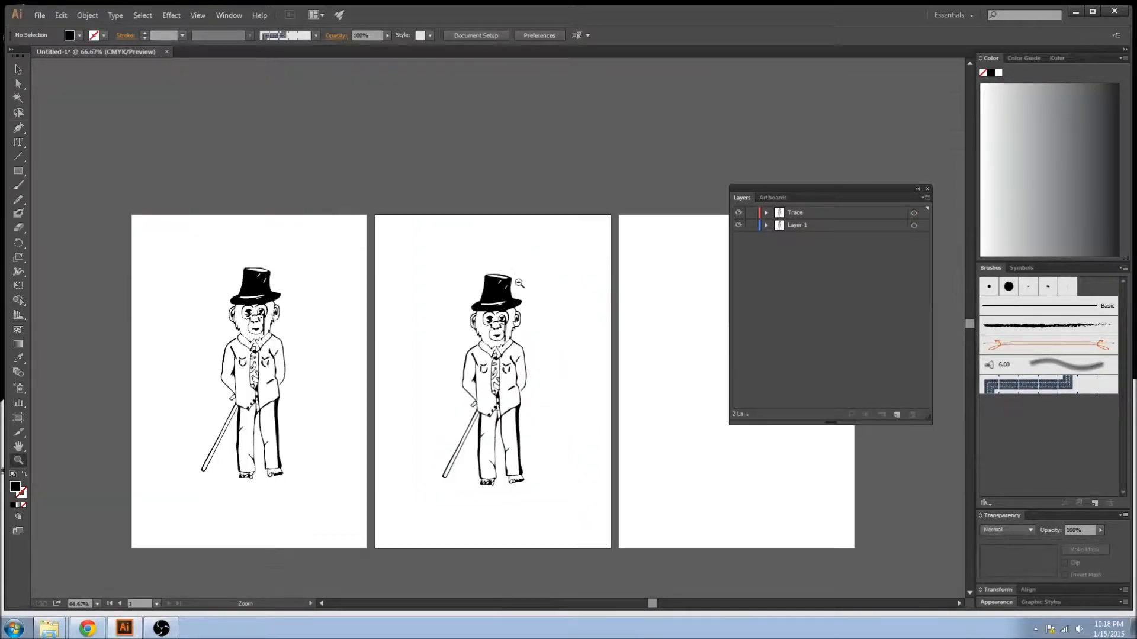
pyautogui.click(501, 344)
pyautogui.click(500, 343)
pyautogui.click(493, 321)
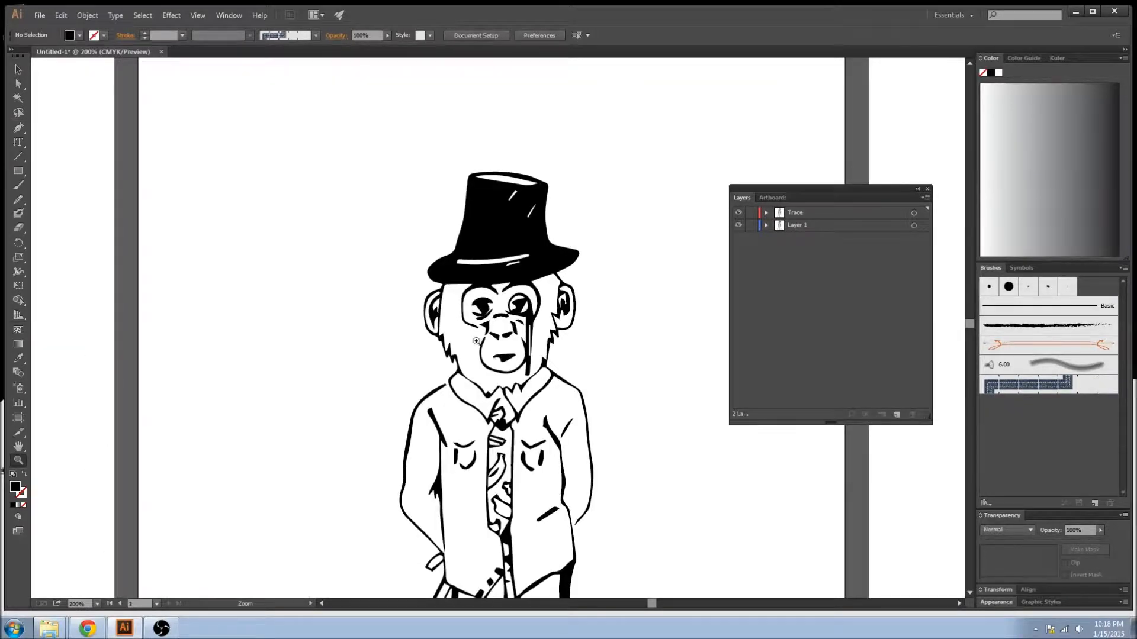
pyautogui.click(479, 326)
pyautogui.moveTo(495, 299); pyautogui.dragTo(530, 320)
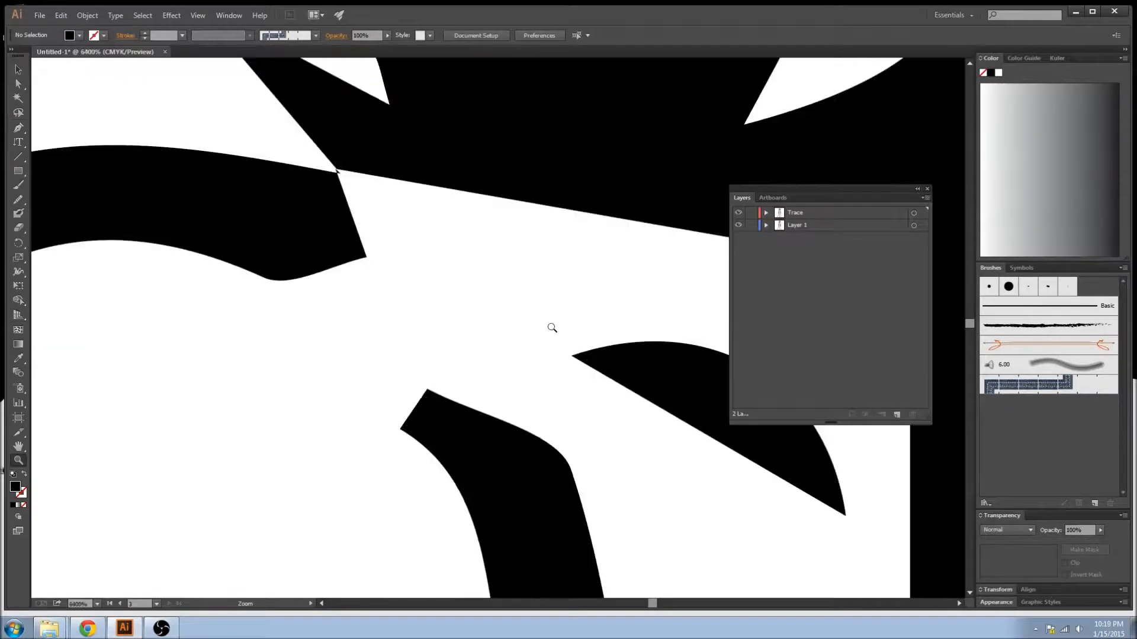
pyautogui.keyDown('alt'); pyautogui.click(513, 314); pyautogui.keyUp('alt')
pyautogui.keyDown('alt'); pyautogui.click(518, 336); pyautogui.keyUp('alt')
pyautogui.keyDown('alt'); pyautogui.click(513, 355); pyautogui.keyUp('alt')
pyautogui.keyDown('alt'); pyautogui.click(474, 382); pyautogui.keyUp('alt')
pyautogui.keyDown('alt'); pyautogui.click(435, 403); pyautogui.keyUp('alt')
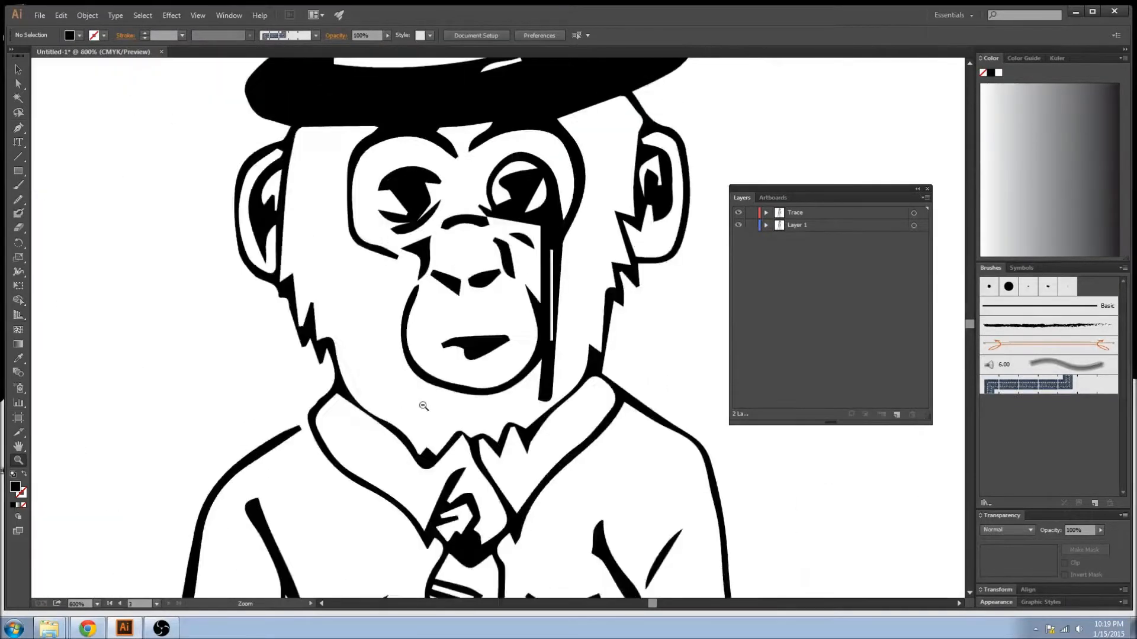
pyautogui.keyDown('alt'); pyautogui.click(429, 405); pyautogui.keyUp('alt')
pyautogui.keyDown('alt'); pyautogui.click(492, 399); pyautogui.keyUp('alt')
pyautogui.keyDown('alt'); pyautogui.click(544, 387); pyautogui.keyUp('alt')
pyautogui.keyDown('alt'); pyautogui.click(522, 347); pyautogui.keyUp('alt')
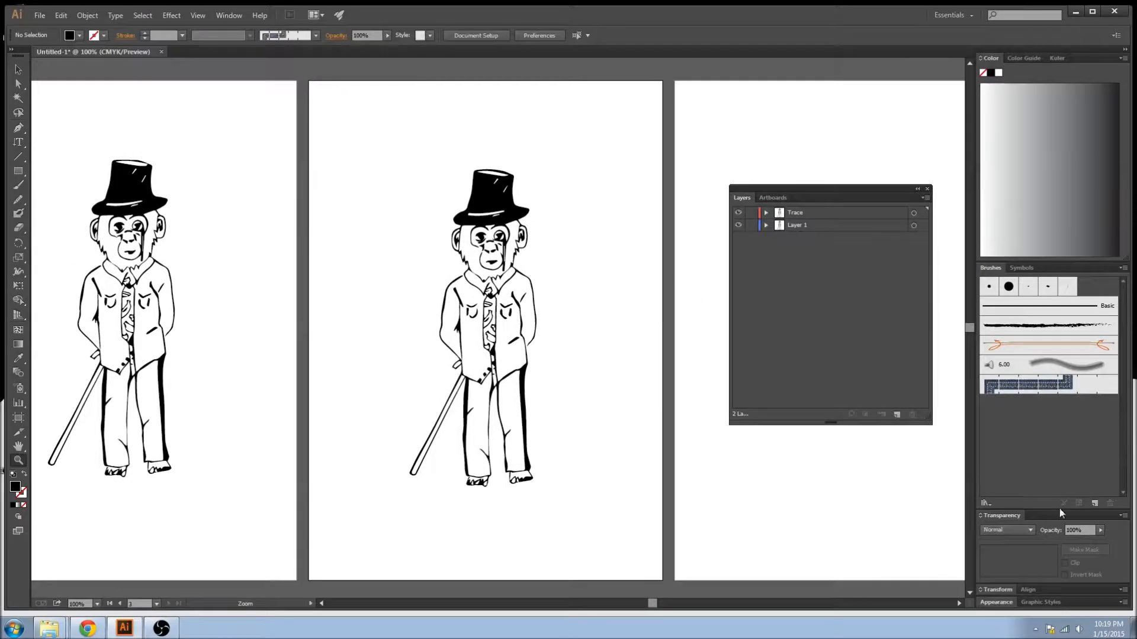
# Float the Transparency panel over the canvas and bring the middle artboard's monkey into view beside it.
pyautogui.moveTo(1004, 515); pyautogui.dragTo(579, 118)
pyautogui.click(229, 15)
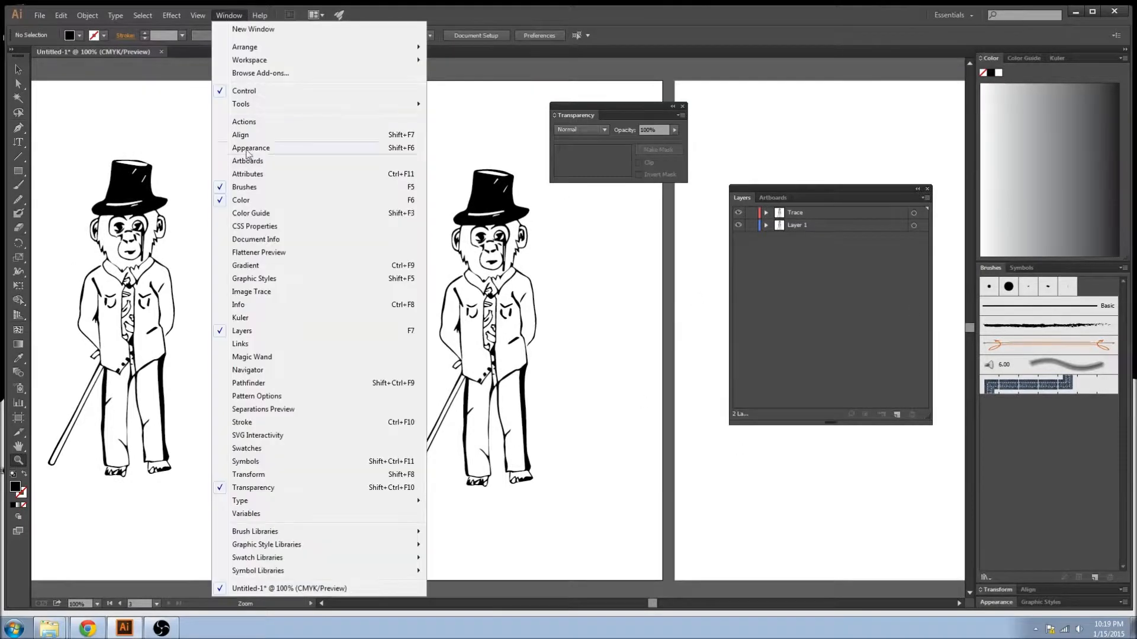
pyautogui.click(748, 491)
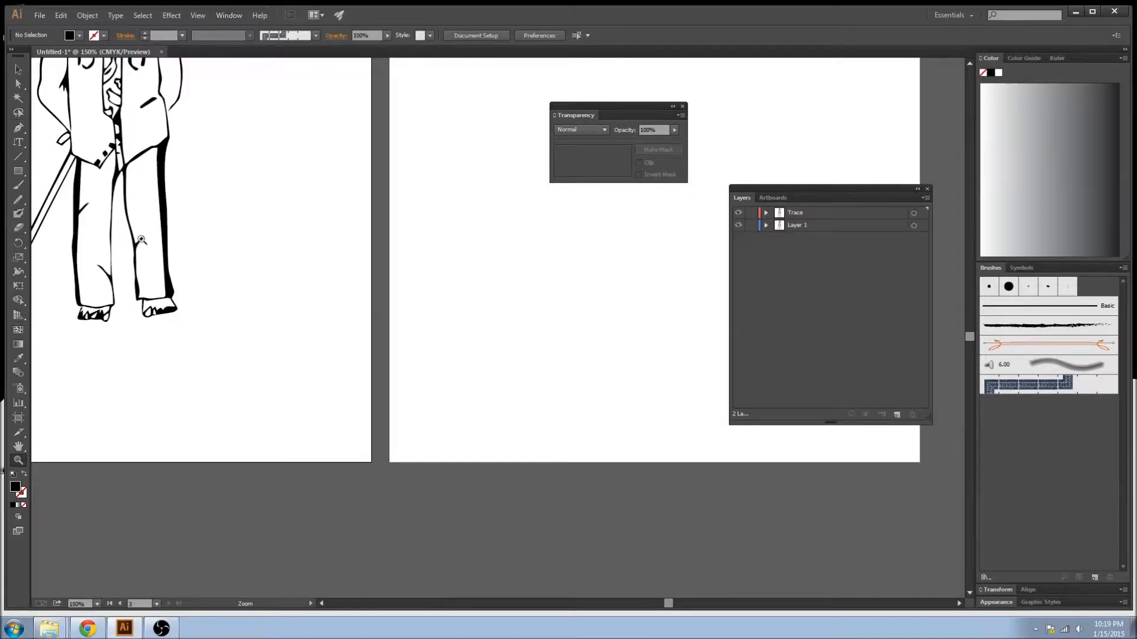
pyautogui.moveTo(263, 247); pyautogui.dragTo(520, 477)
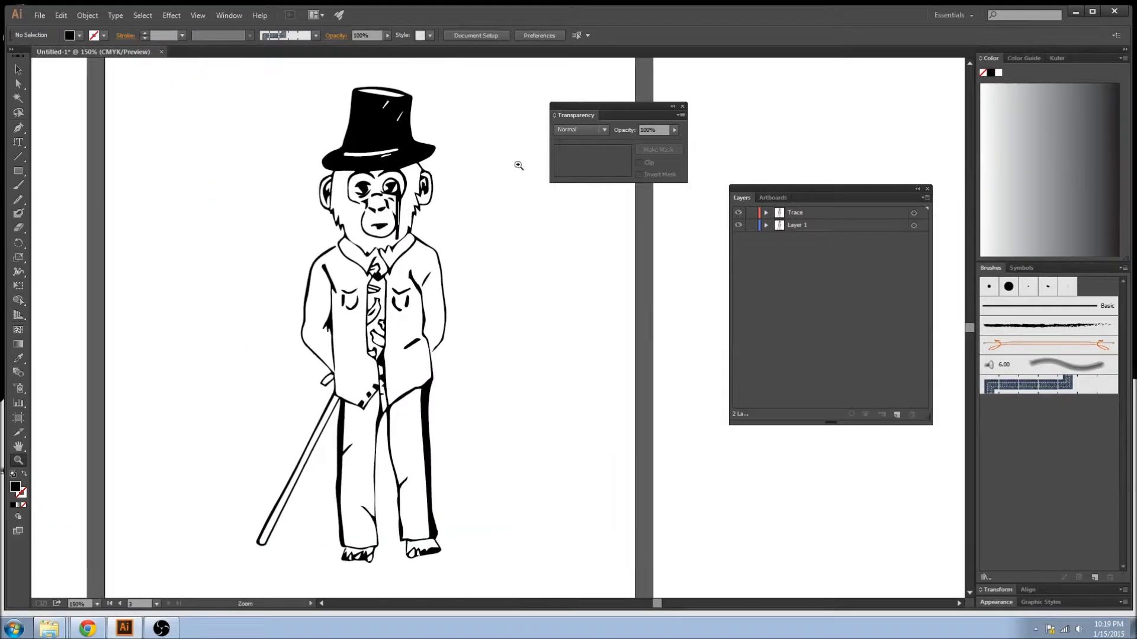
# Lower the opacity of the middle artboard's traced monkey to 29%, close the Transparency panel, and deselect the artwork.
pyautogui.press('v')
pyautogui.click(438, 256)
pyautogui.click(604, 129)
pyautogui.click(604, 130)
pyautogui.click(675, 130)
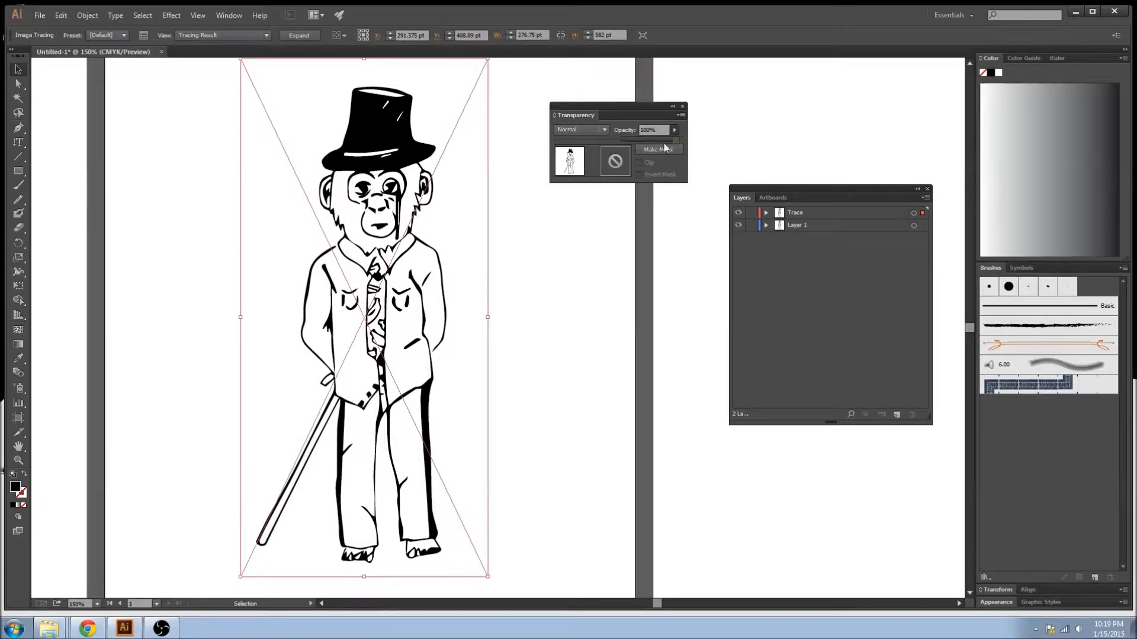
pyautogui.moveTo(642, 143); pyautogui.dragTo(641, 149)
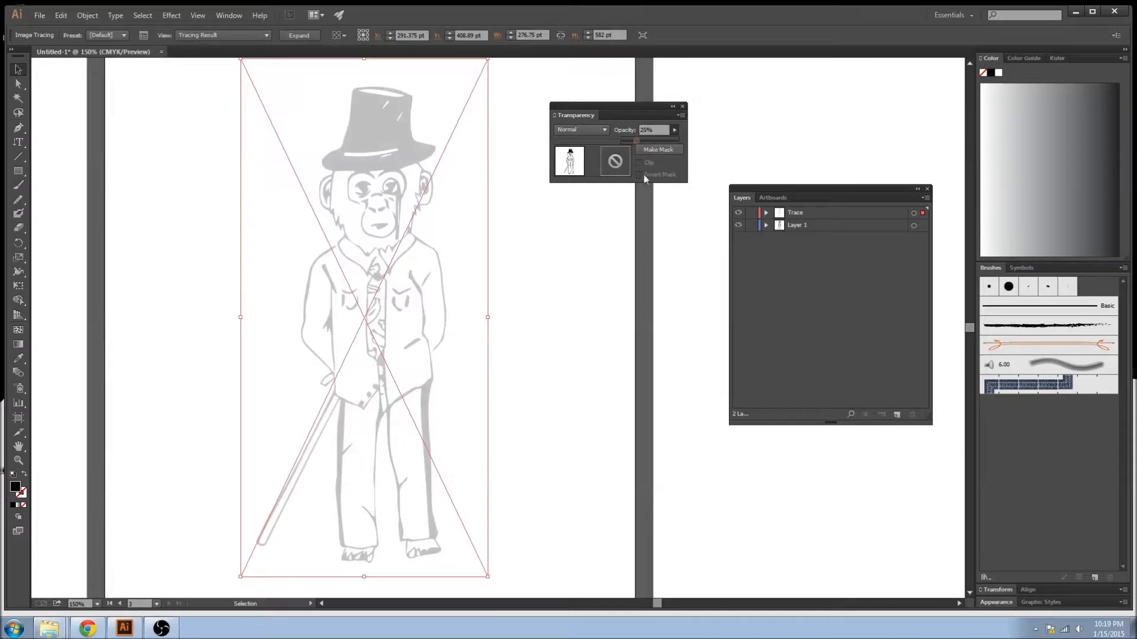
pyautogui.click(682, 106)
pyautogui.press('space')
pyautogui.moveTo(550, 241); pyautogui.dragTo(618, 287)
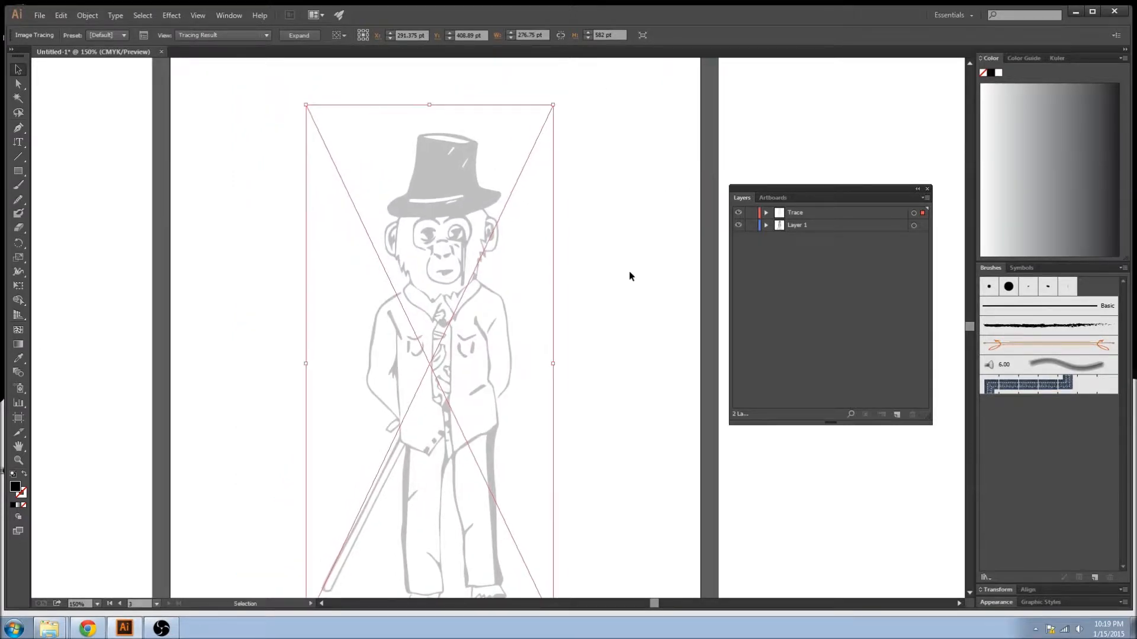
pyautogui.click(630, 276)
# Lock the Trace layer and try to select the faded monkey by framing it with the Selection tool.
pyautogui.click(779, 215)
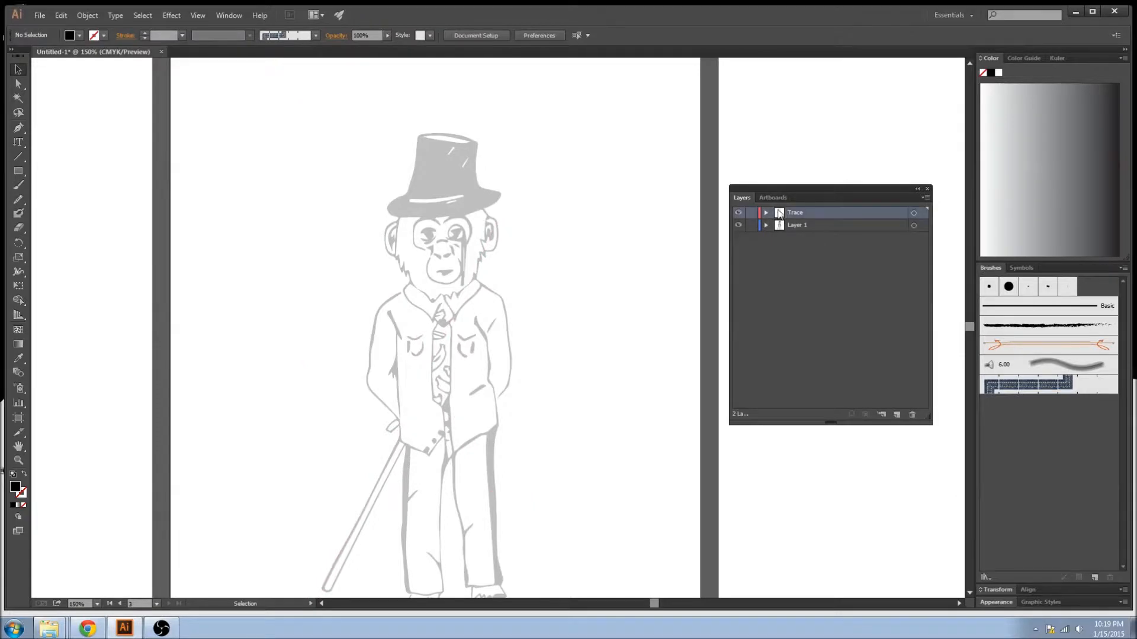
pyautogui.click(766, 213)
pyautogui.click(767, 213)
pyautogui.click(766, 213)
pyautogui.click(766, 212)
pyautogui.click(751, 214)
pyautogui.moveTo(791, 191); pyautogui.dragTo(492, 148)
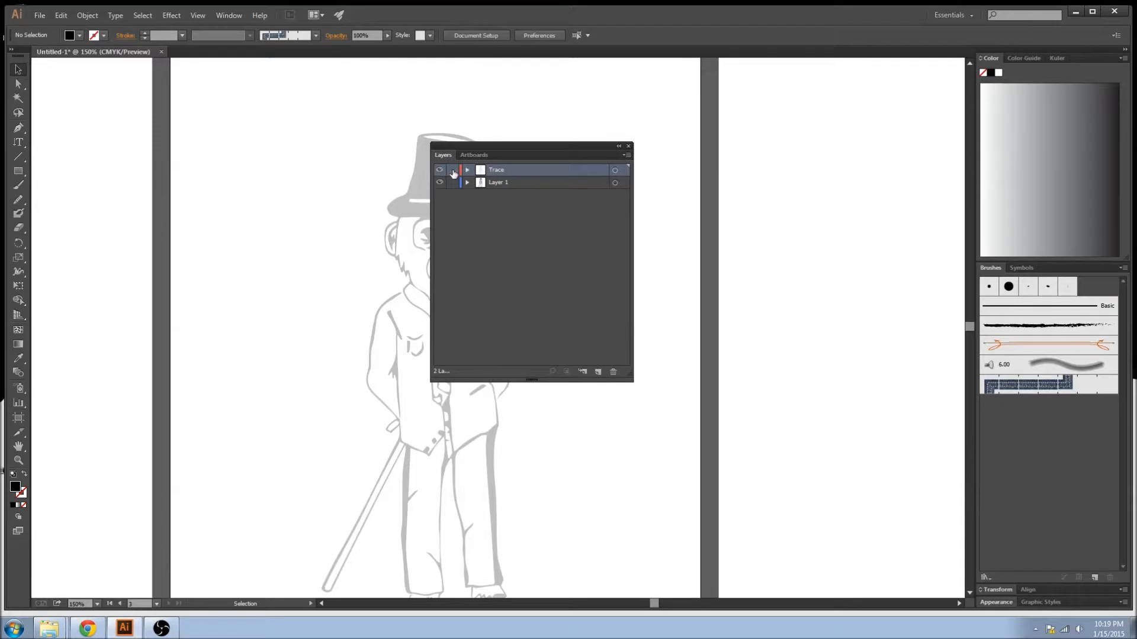
pyautogui.moveTo(502, 153); pyautogui.dragTo(801, 184)
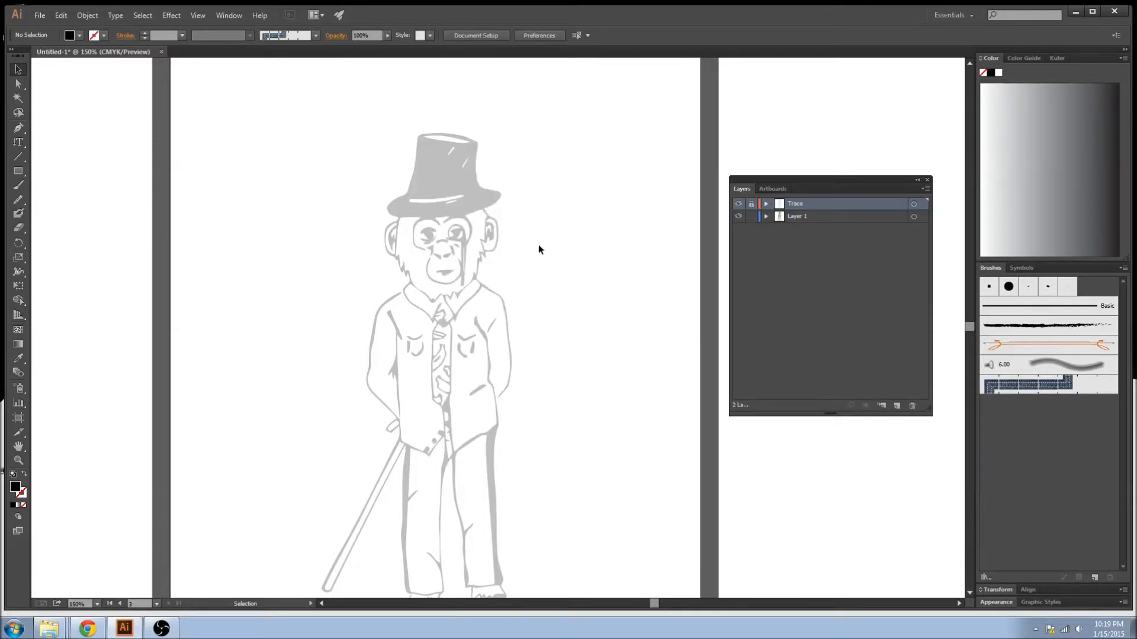
pyautogui.moveTo(289, 116)
pyautogui.mouseDown()
pyautogui.moveTo(562, 212)
pyautogui.moveTo(603, 325)
pyautogui.mouseUp()
pyautogui.moveTo(304, 71)
pyautogui.mouseDown()
pyautogui.moveTo(627, 292)
pyautogui.moveTo(621, 354)
pyautogui.moveTo(598, 388)
pyautogui.mouseUp()
# Make Layer 1 the active layer and bring the faded monkey's face into close view for pen tracing.
pyautogui.click(795, 218)
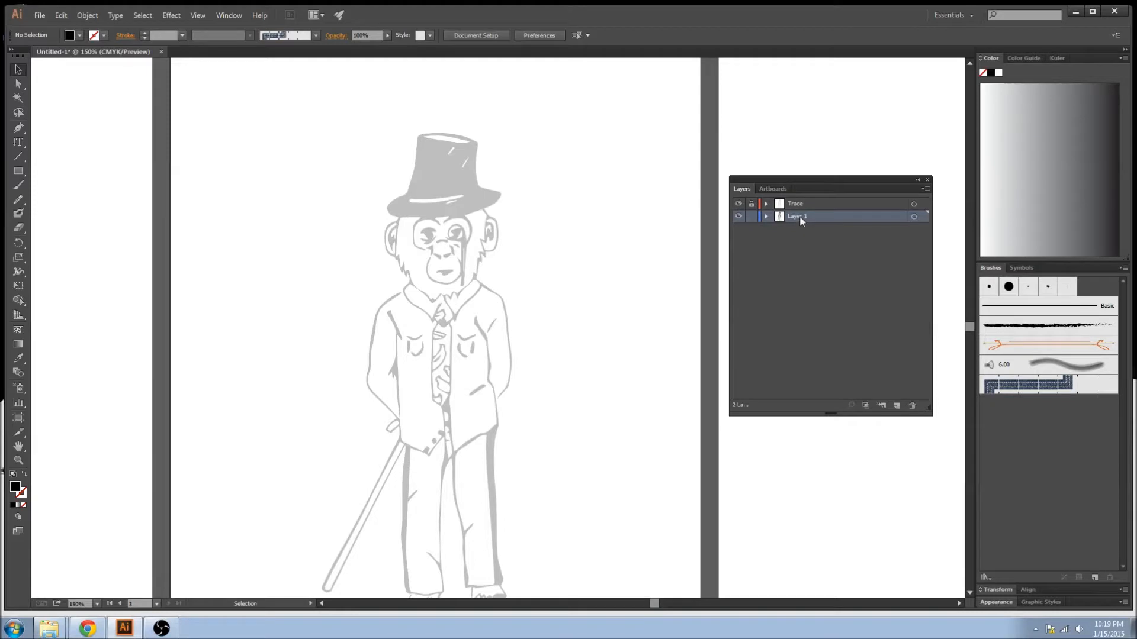
pyautogui.click(24, 129)
pyautogui.moveTo(433, 241); pyautogui.dragTo(442, 274)
pyautogui.press('z')
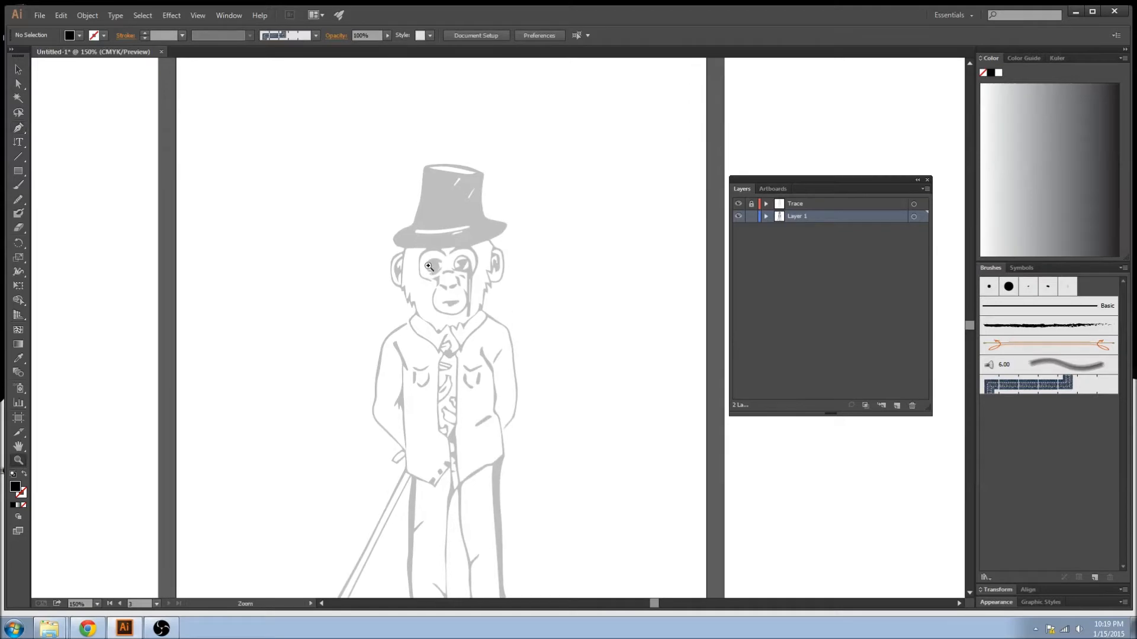
pyautogui.click(431, 267)
pyautogui.click(485, 319)
pyautogui.moveTo(573, 361); pyautogui.dragTo(567, 344)
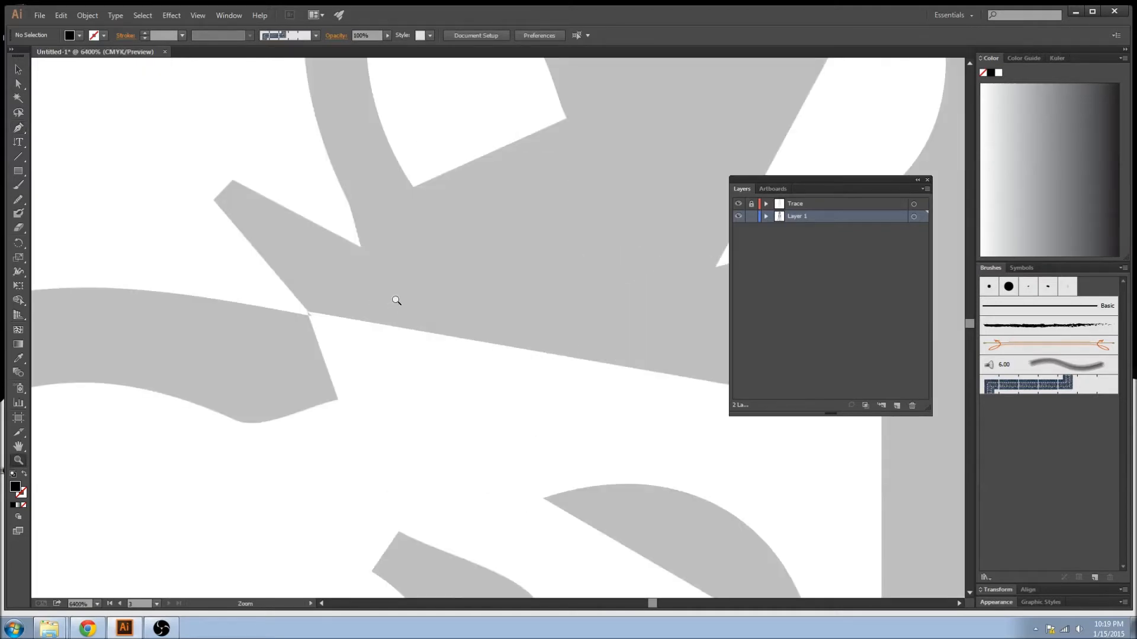
pyautogui.keyDown('alt'); pyautogui.click(408, 322); pyautogui.keyUp('alt')
pyautogui.keyDown('alt'); pyautogui.click(417, 350); pyautogui.keyUp('alt')
pyautogui.keyDown('alt'); pyautogui.click(380, 338); pyautogui.keyUp('alt')
pyautogui.keyDown('alt'); pyautogui.click(382, 337); pyautogui.keyUp('alt')
pyautogui.keyDown('alt'); pyautogui.click(411, 329); pyautogui.keyUp('alt')
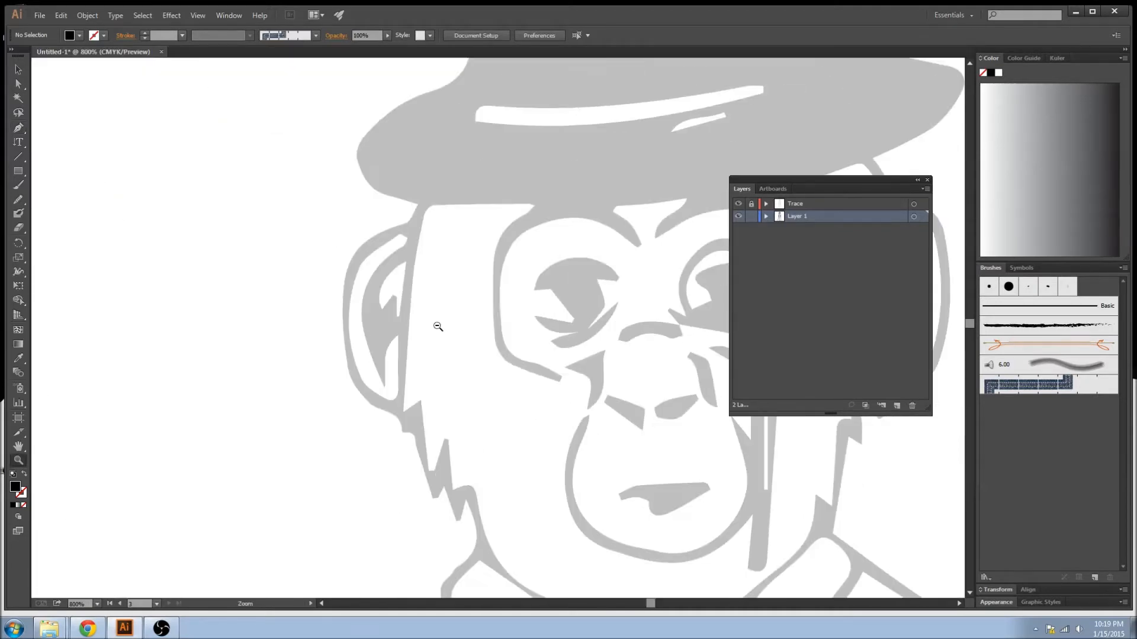
pyautogui.keyDown('alt'); pyautogui.click(508, 318); pyautogui.keyUp('alt')
# Try tracing the monkey's cheek with the Pen tool from the hat brim down along the fur edge.
pyautogui.press('v')
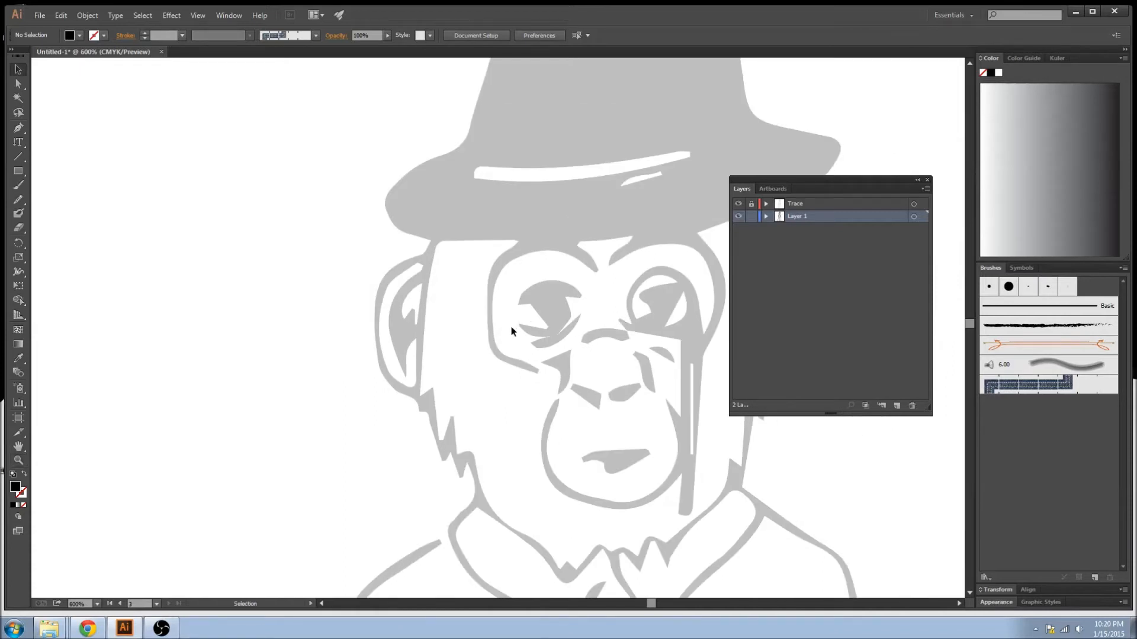
pyautogui.press('p')
pyautogui.click(433, 244)
pyautogui.click(420, 408)
pyautogui.click(431, 391)
pyautogui.click(444, 457)
pyautogui.click(453, 422)
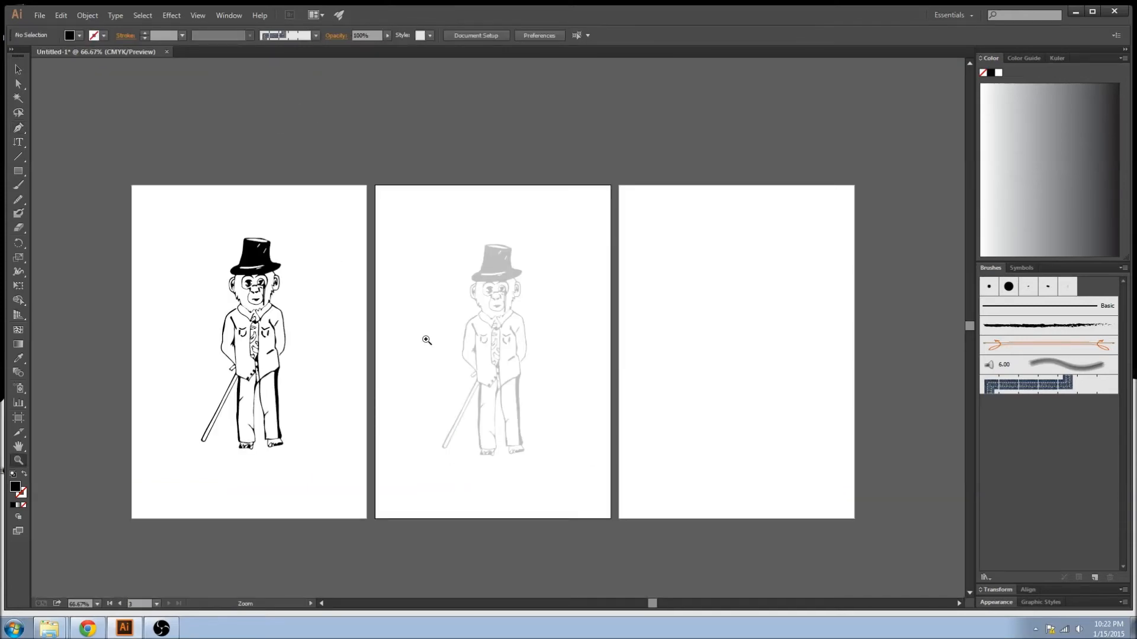
# Compare the black monkey with the faded tracing template across the artboards.
pyautogui.moveTo(423, 337); pyautogui.dragTo(439, 303)
pyautogui.click(344, 284)
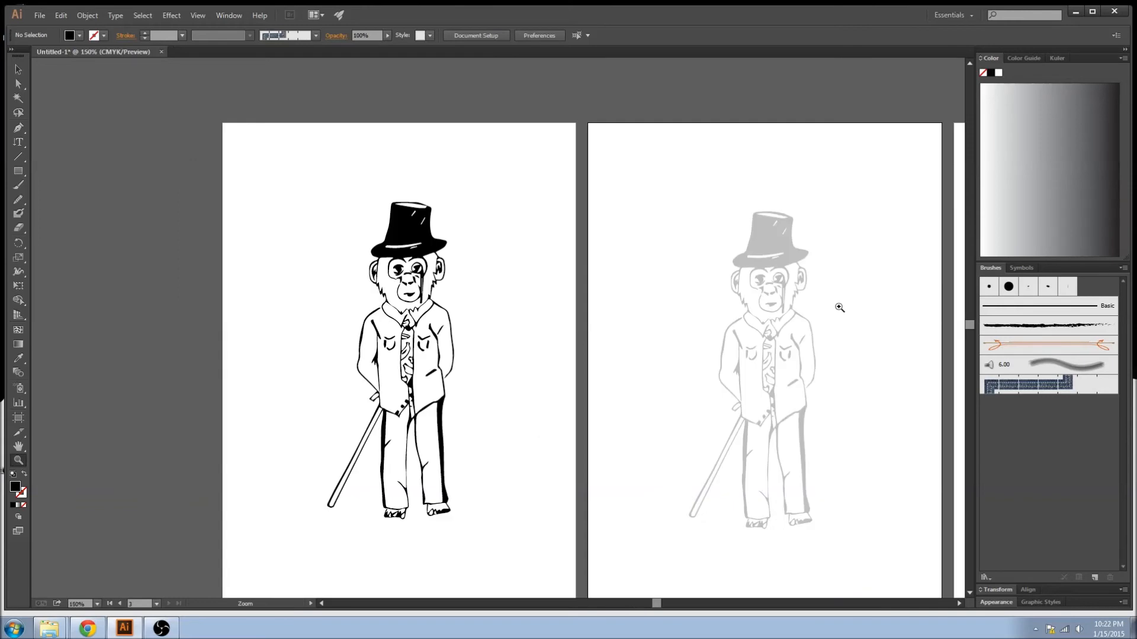
pyautogui.click(834, 310)
pyautogui.scroll(-4, 315, 267)
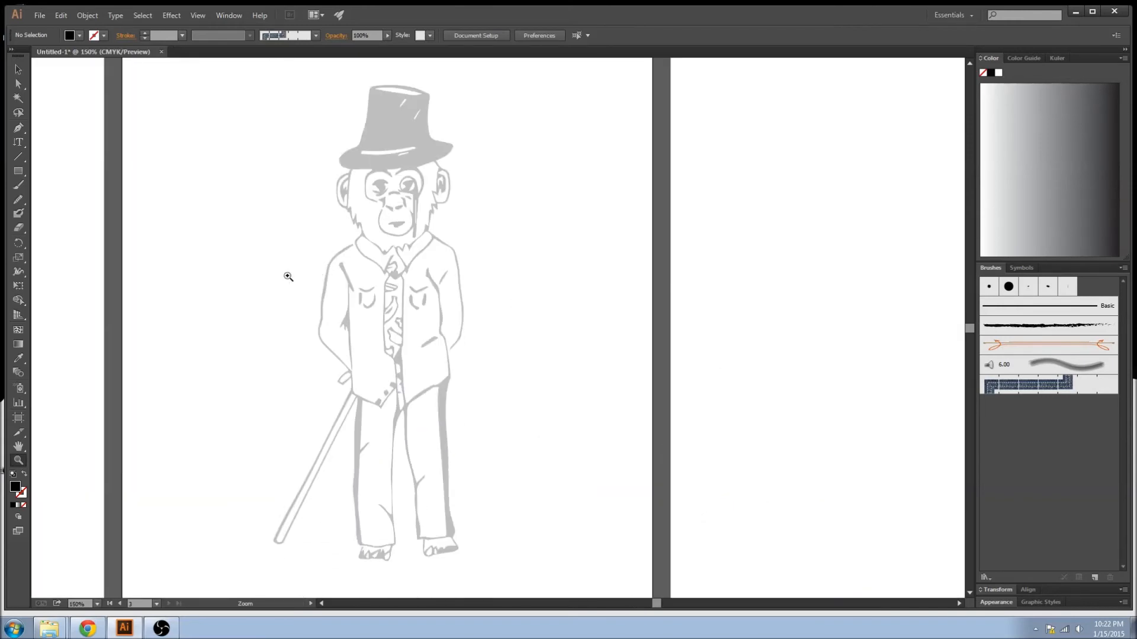
pyautogui.click(286, 279)
pyautogui.hotkey('ctrl', 'alt', '0')
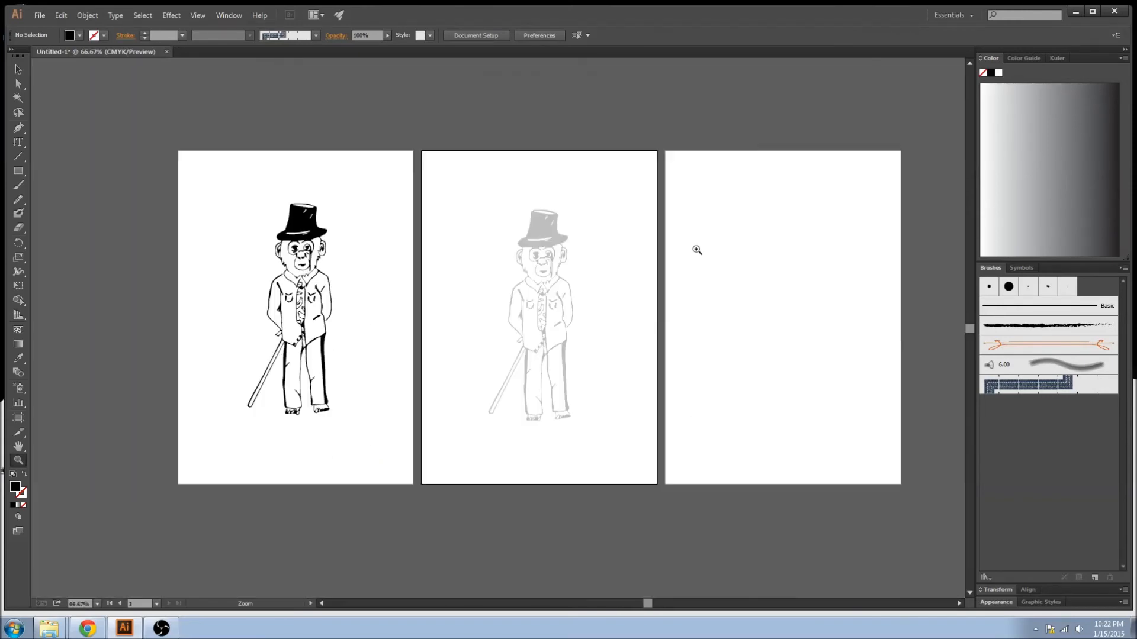